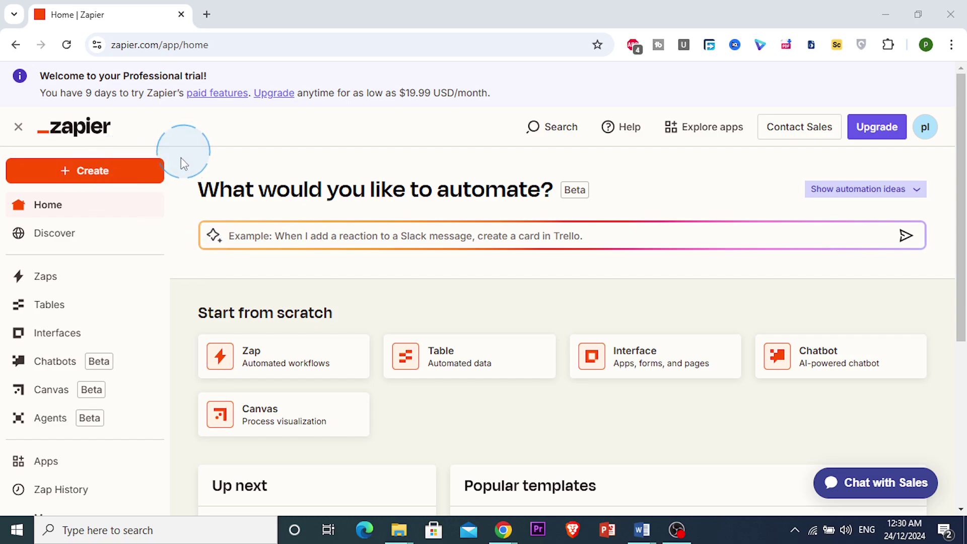
{"action": "left_click", "coordinate": [925, 127]}
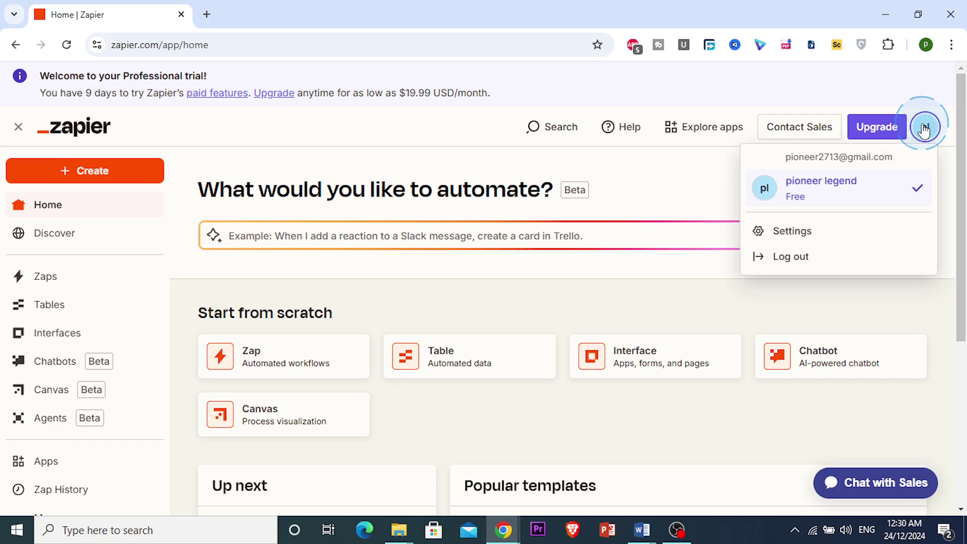
{"action": "left_click", "coordinate": [925, 128]}
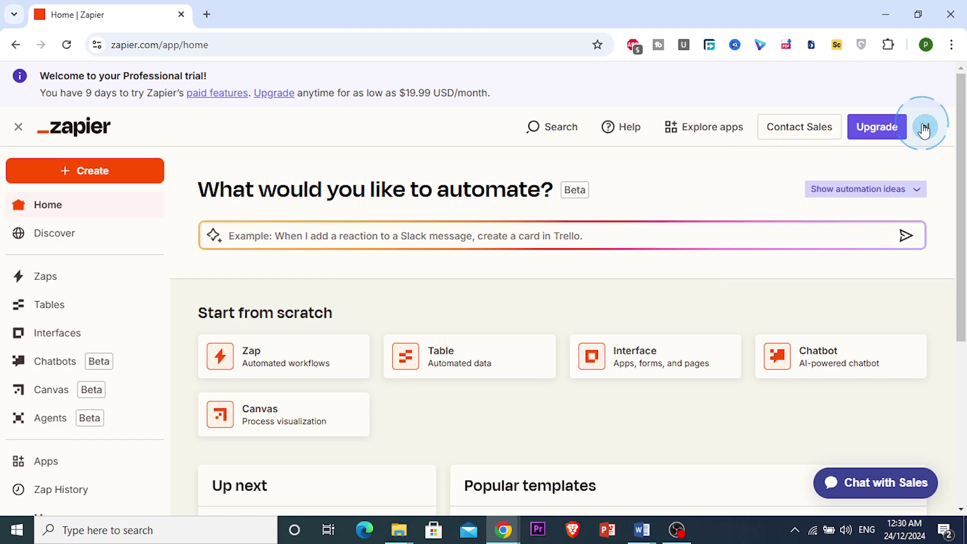
{"action": "left_click", "coordinate": [925, 128]}
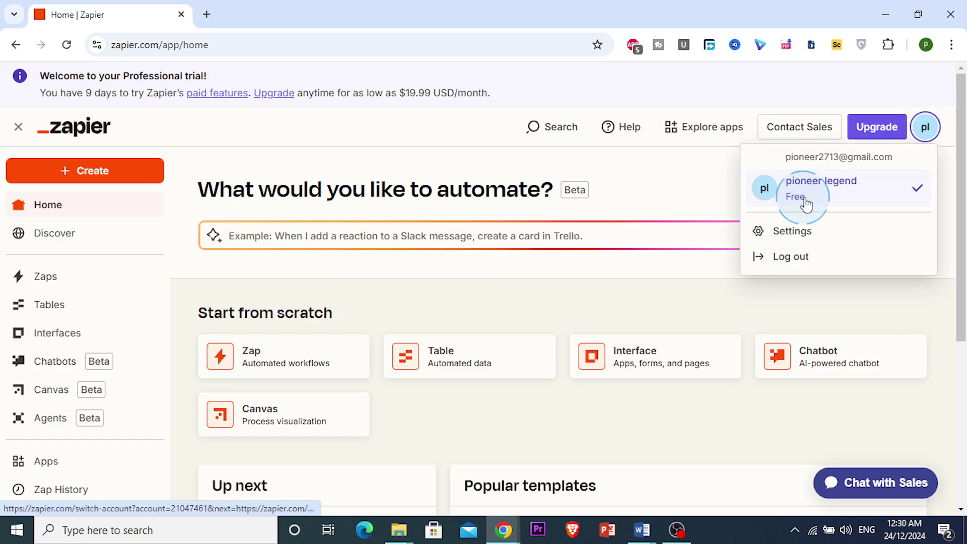
{"action": "left_click", "coordinate": [633, 187]}
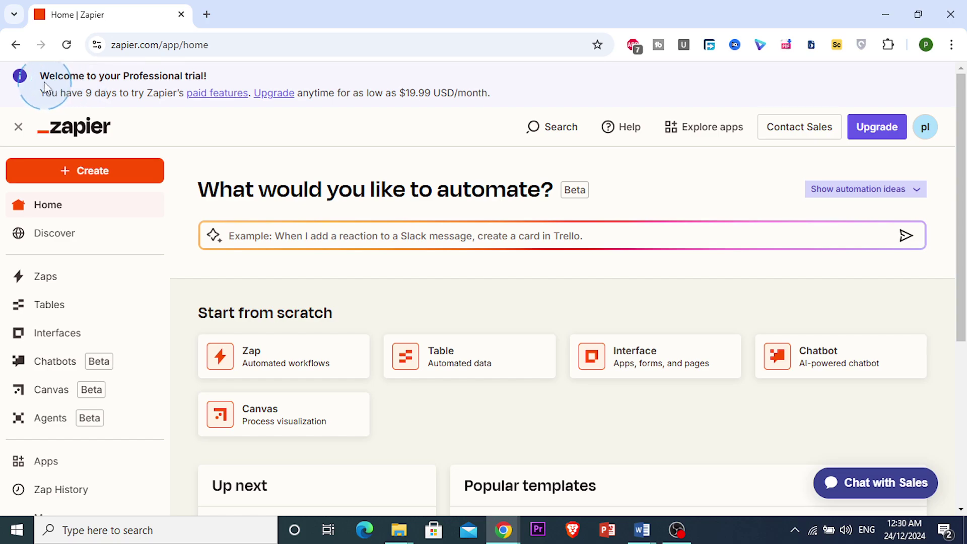
{"action": "left_click_drag", "start_coordinate": [41, 76], "coordinate": [232, 134]}
{"action": "left_click", "coordinate": [232, 134]}
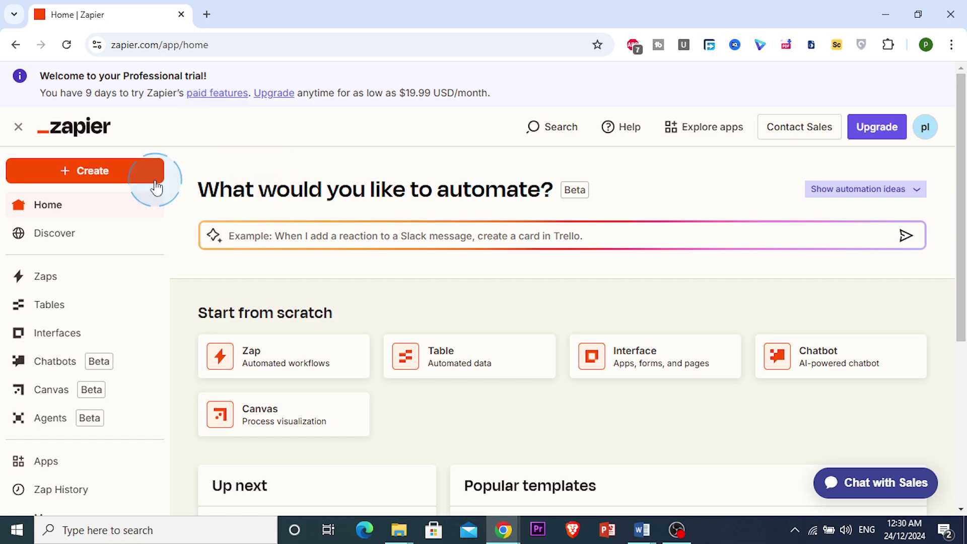
- Create a new Zap from the home page
{"action": "left_click", "coordinate": [84, 181]}
{"action": "left_click", "coordinate": [177, 244]}
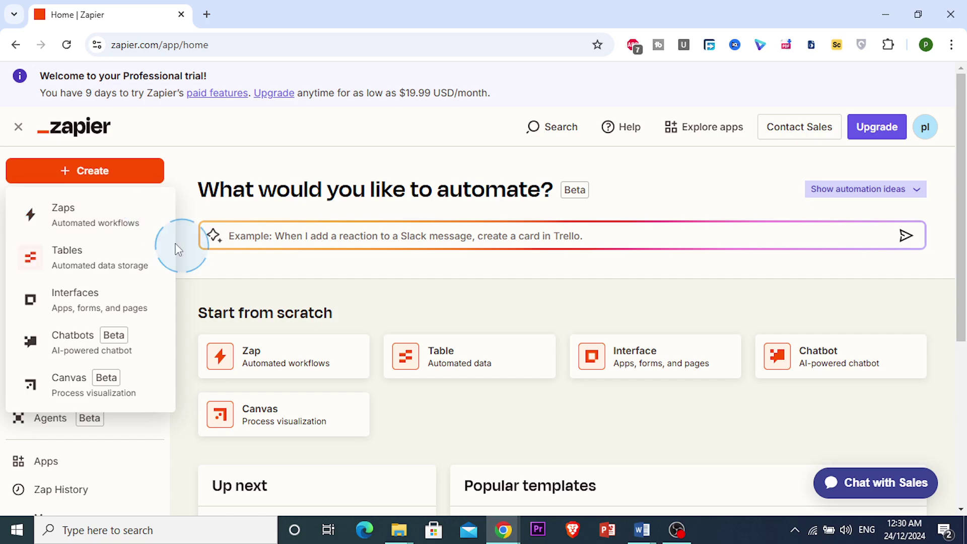
{"action": "left_click", "coordinate": [82, 180]}
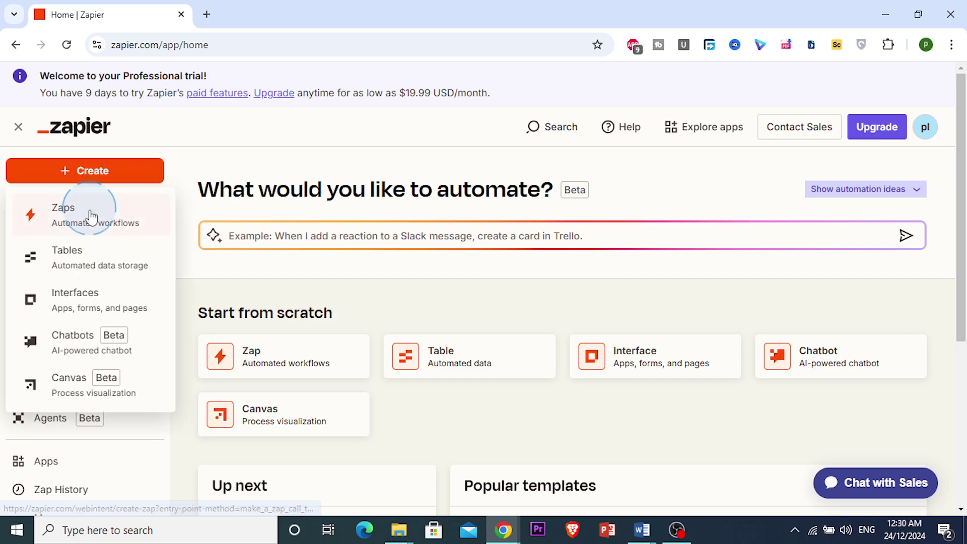
{"action": "left_click", "coordinate": [90, 214]}
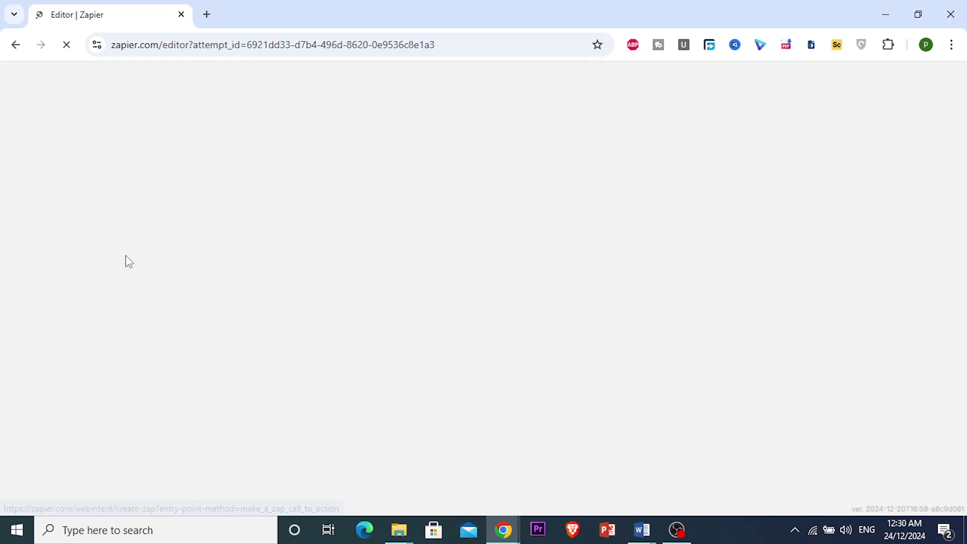
{"action": "left_click", "coordinate": [126, 255]}
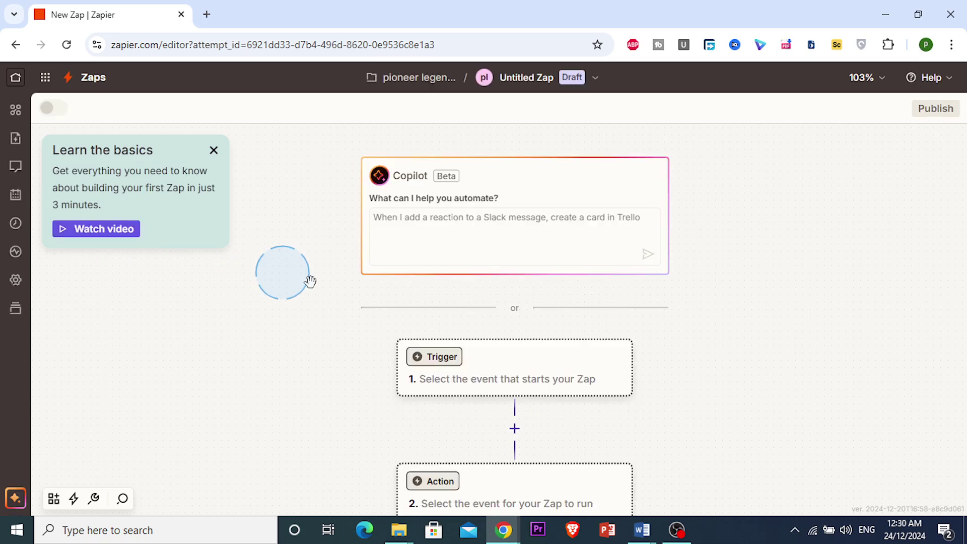
- Choose Google Sheets as the trigger app of the new Zap
{"action": "scroll", "coordinate": [384, 299], "scroll_direction": "down", "scroll_amount": 1}
{"action": "left_click", "coordinate": [443, 328]}
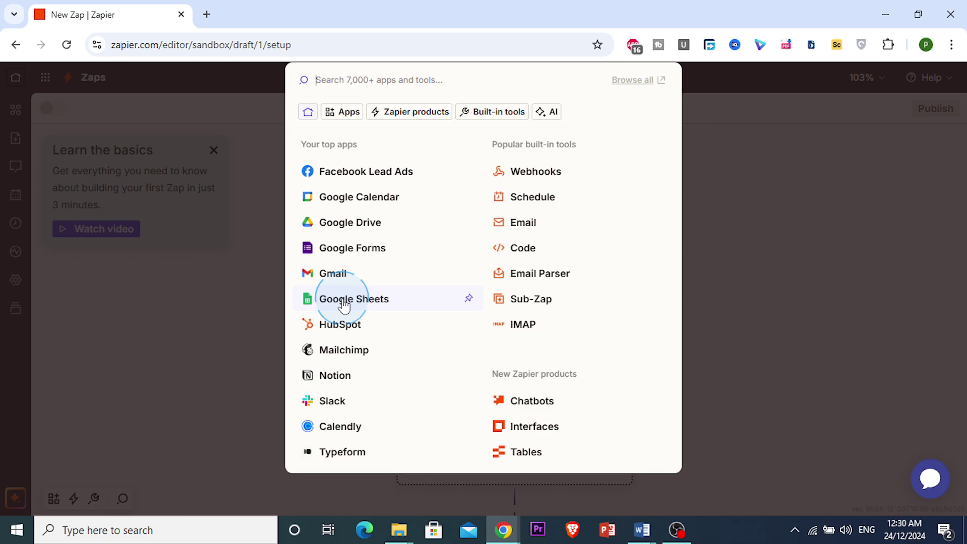
{"action": "left_click", "coordinate": [344, 305]}
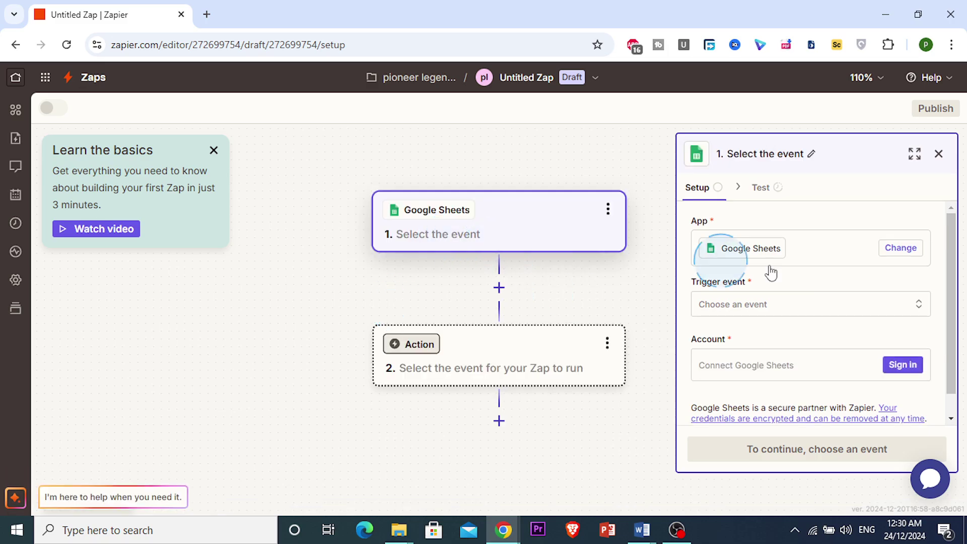
- Search the trigger events for "new row" and choose New or Updated Spreadsheet Row
{"action": "left_click", "coordinate": [783, 308]}
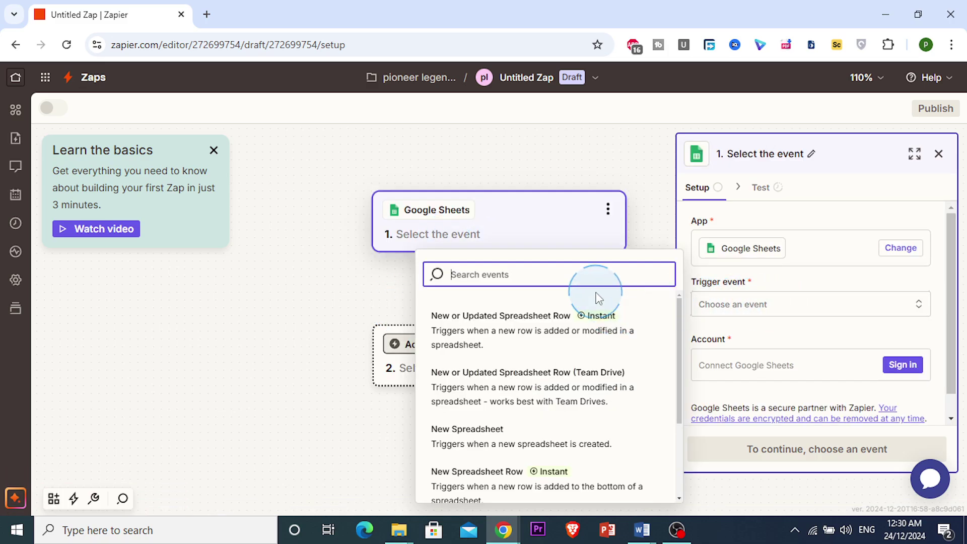
{"action": "type", "text": "new "}
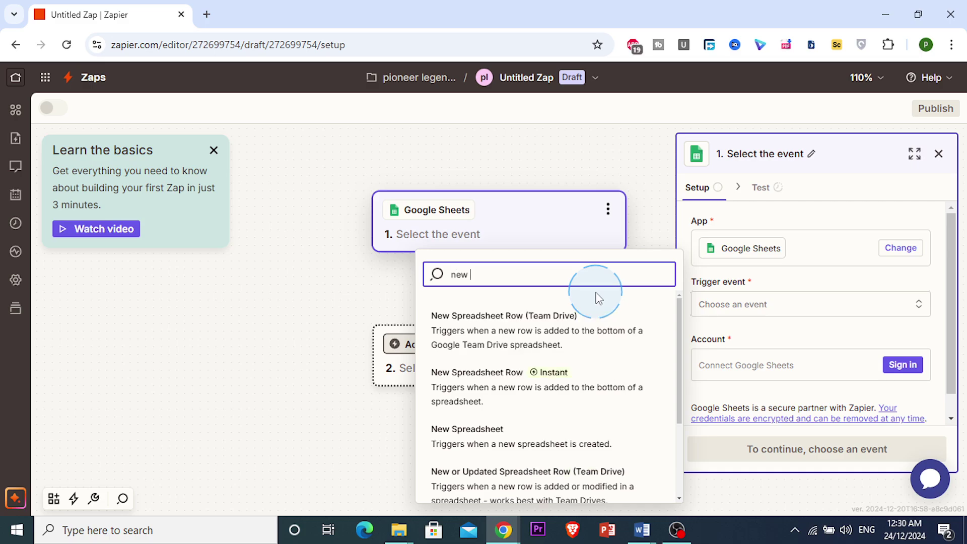
{"action": "type", "text": "row"}
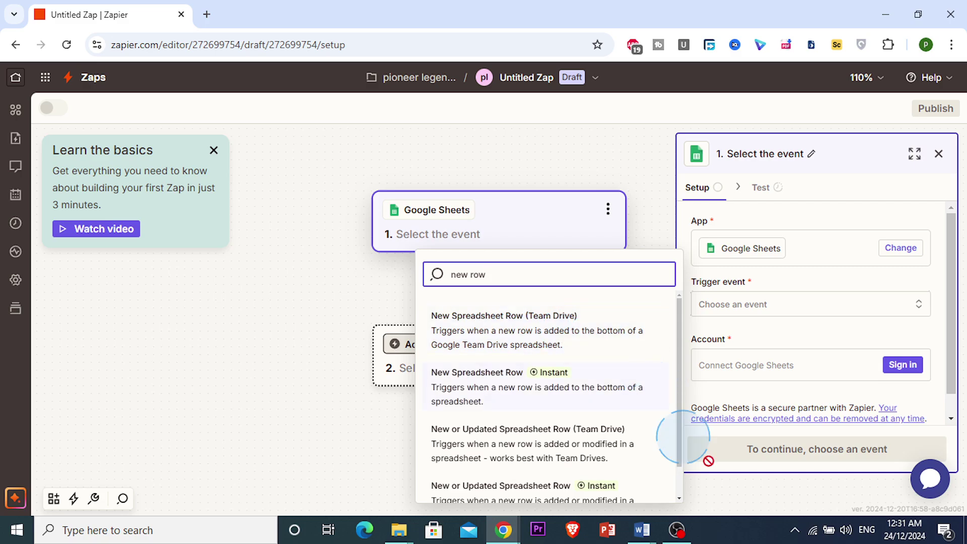
{"action": "left_click", "coordinate": [739, 541]}
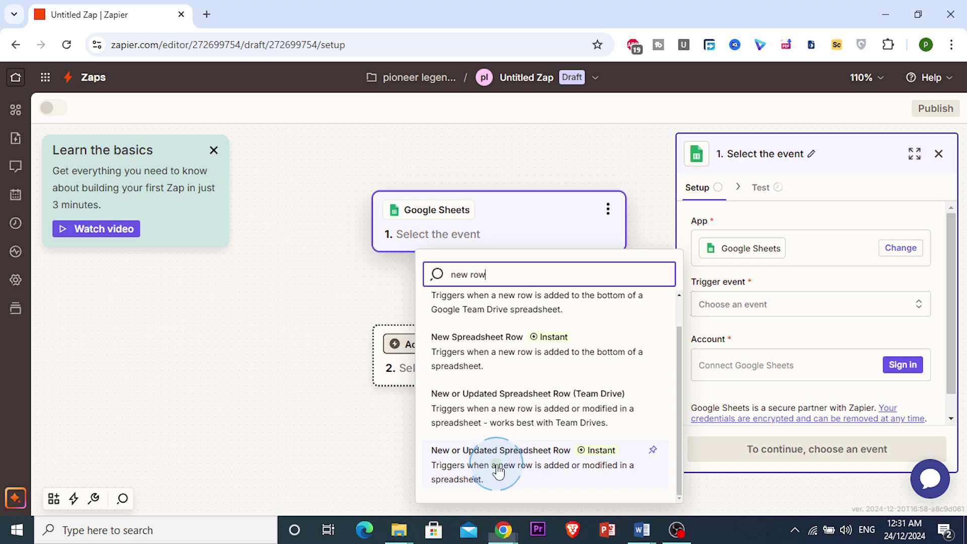
{"action": "left_click", "coordinate": [499, 471]}
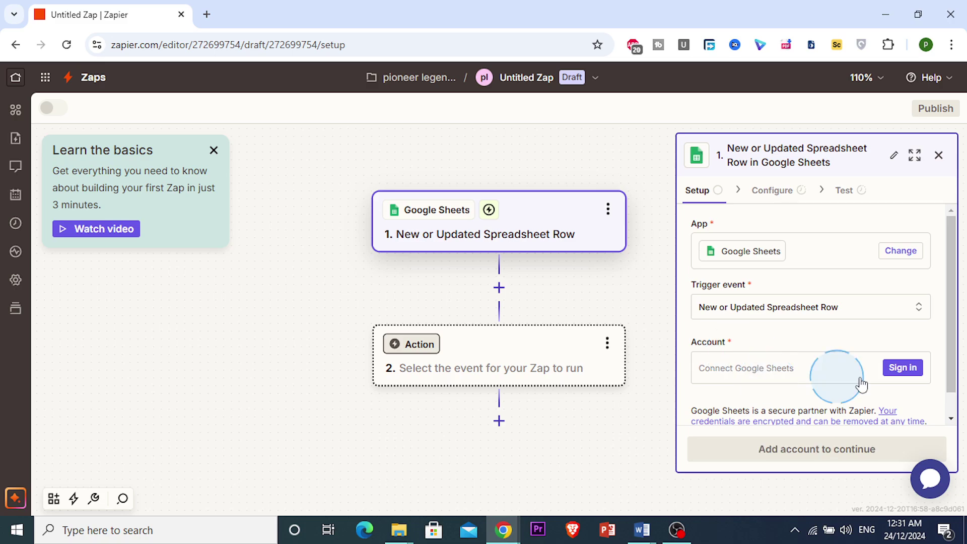
- Start connecting Google Sheets to the trigger, choose the Google account and review the permissions Zapier requests
{"action": "left_click", "coordinate": [901, 370]}
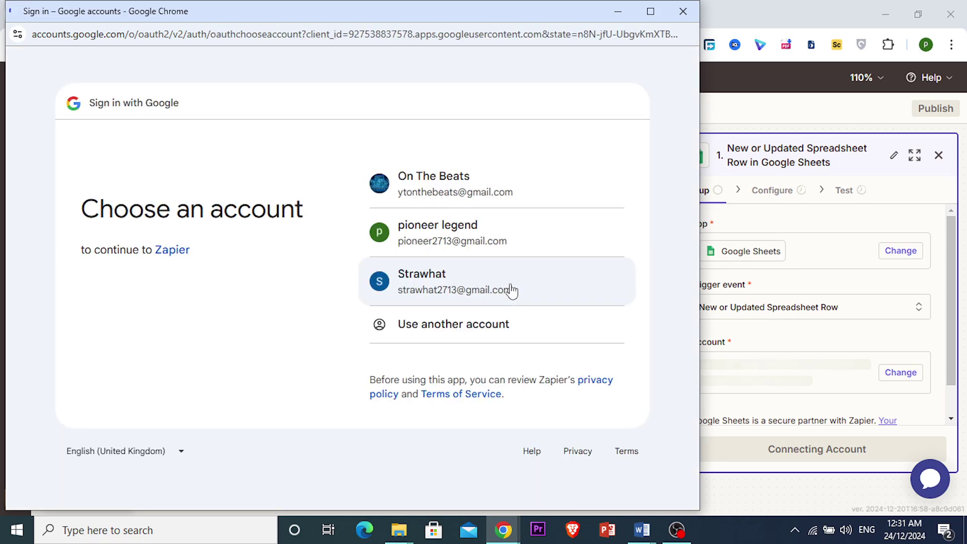
{"action": "left_click", "coordinate": [463, 241]}
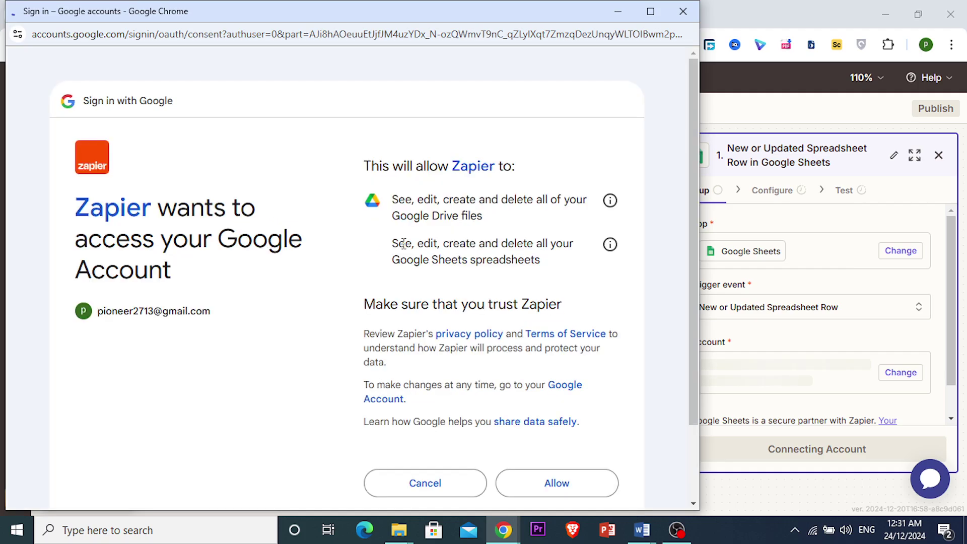
{"action": "left_click_drag", "start_coordinate": [394, 199], "coordinate": [497, 220]}
{"action": "left_click", "coordinate": [498, 220]}
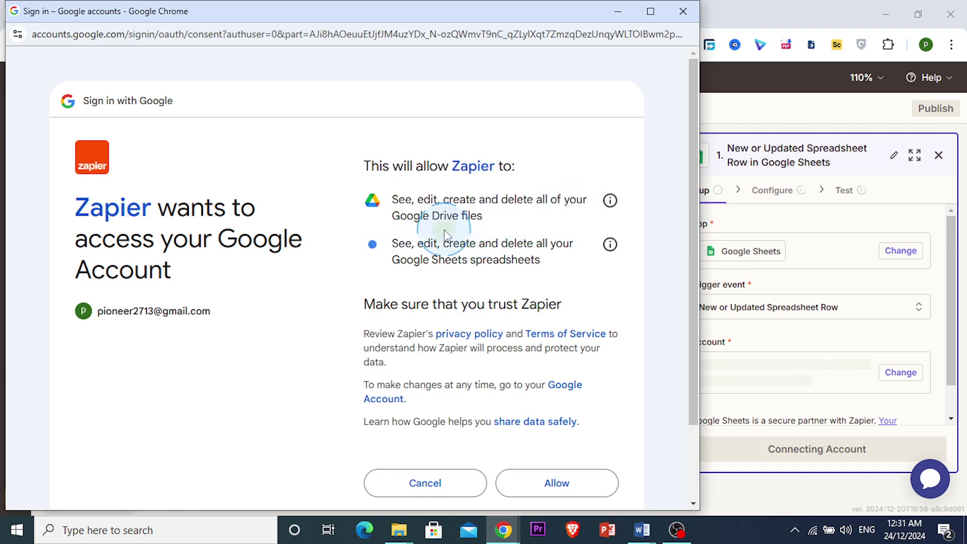
{"action": "left_click_drag", "start_coordinate": [392, 243], "coordinate": [551, 259]}
{"action": "left_click", "coordinate": [450, 255]}
{"action": "scroll", "coordinate": [450, 254], "scroll_direction": "down", "scroll_amount": 2}
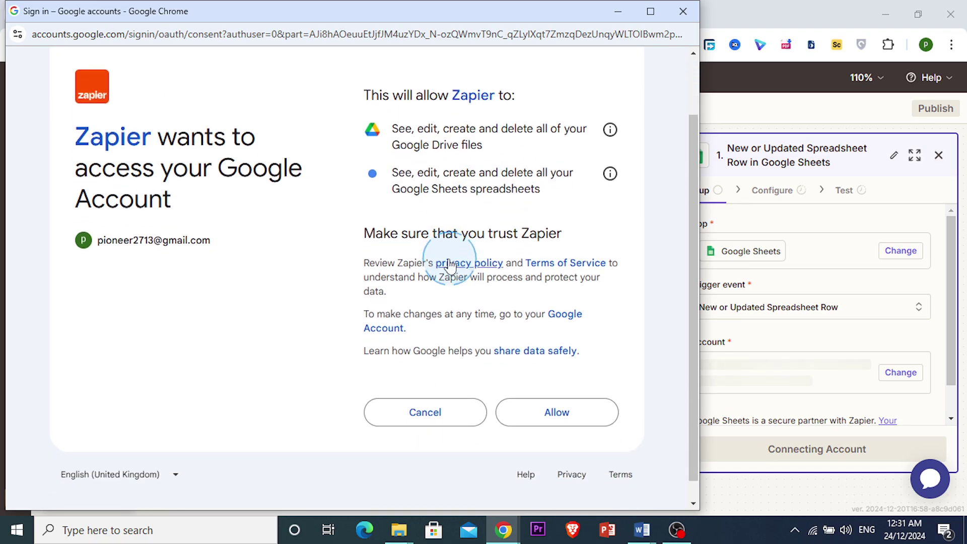
{"action": "scroll", "coordinate": [169, 156], "scroll_direction": "up", "scroll_amount": 2}
{"action": "left_click_drag", "start_coordinate": [157, 211], "coordinate": [220, 275]}
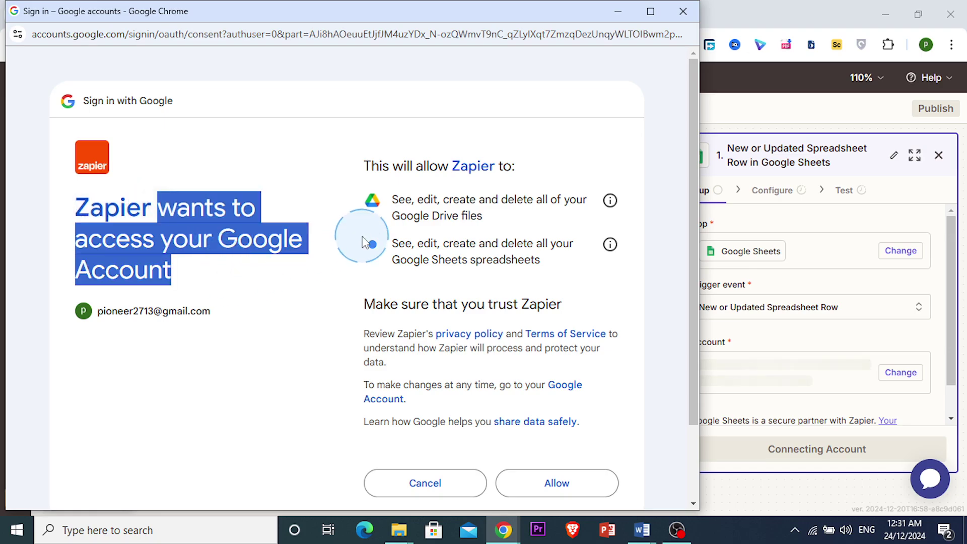
- Allow Zapier to access the chosen account's Google Drive files and Google Sheets spreadsheets
{"action": "scroll", "coordinate": [356, 233], "scroll_direction": "down", "scroll_amount": 3}
{"action": "left_click", "coordinate": [574, 401]}
{"action": "scroll", "coordinate": [570, 403], "scroll_direction": "up", "scroll_amount": 2}
{"action": "left_click", "coordinate": [561, 459]}
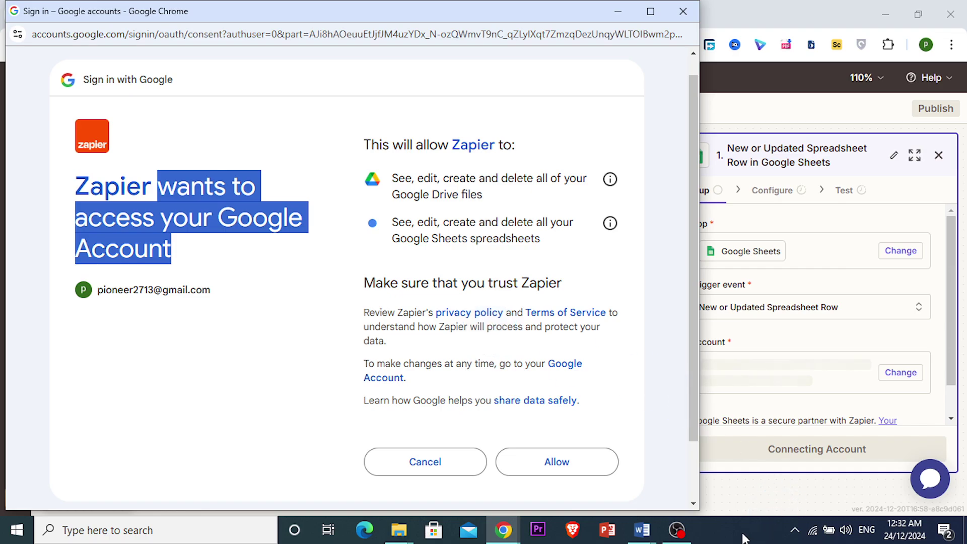
{"action": "left_click", "coordinate": [799, 504]}
{"action": "left_click", "coordinate": [549, 461]}
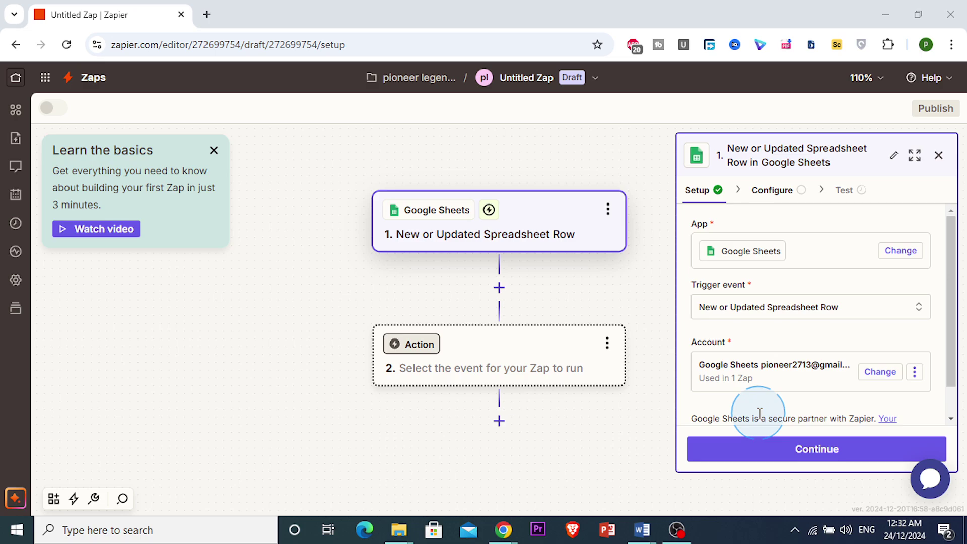
- Check the connected account's options without changing them, and proceed to configuring the Google Sheets trigger
{"action": "scroll", "coordinate": [831, 375], "scroll_direction": "down", "scroll_amount": 1}
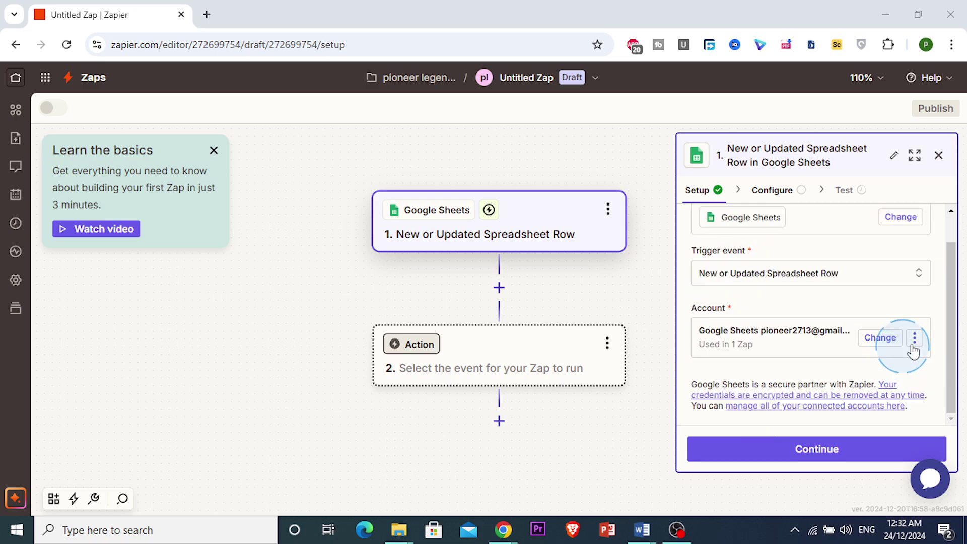
{"action": "left_click", "coordinate": [914, 347]}
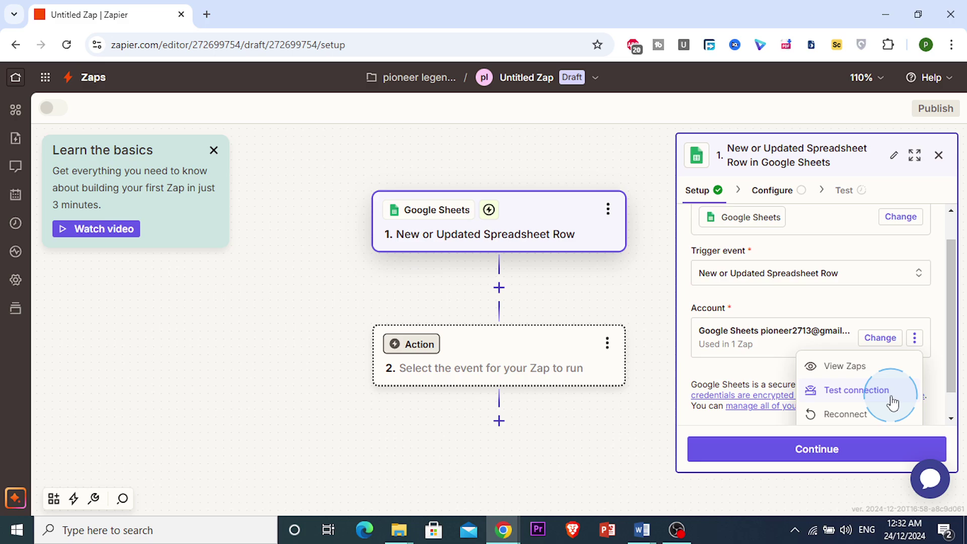
{"action": "left_click", "coordinate": [771, 383]}
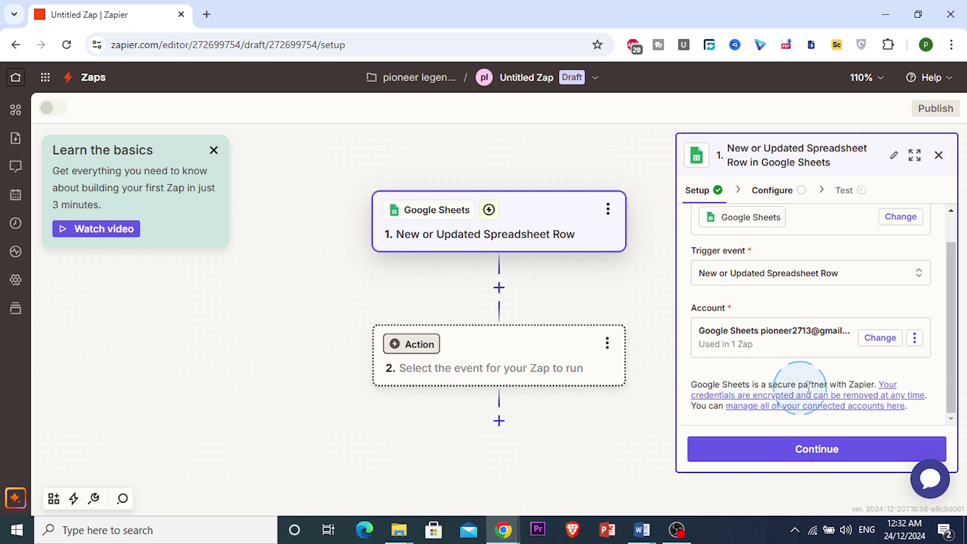
{"action": "left_click", "coordinate": [809, 451]}
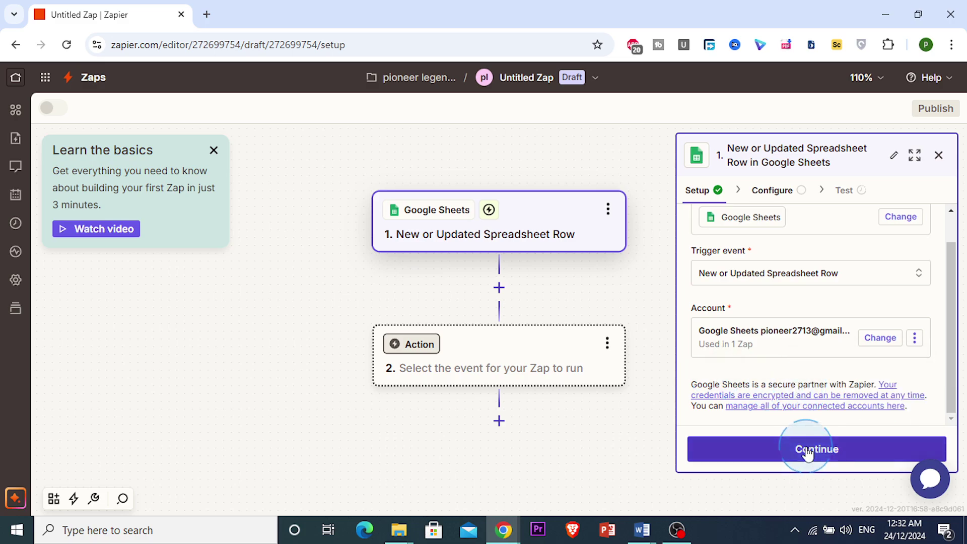
{"action": "left_click", "coordinate": [780, 202]}
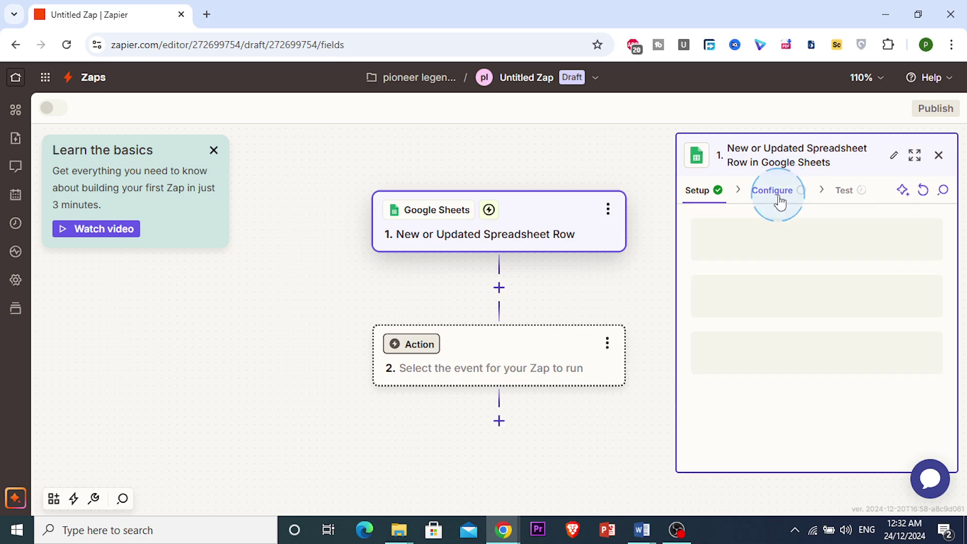
{"action": "scroll", "coordinate": [769, 322], "scroll_direction": "down", "scroll_amount": 2}
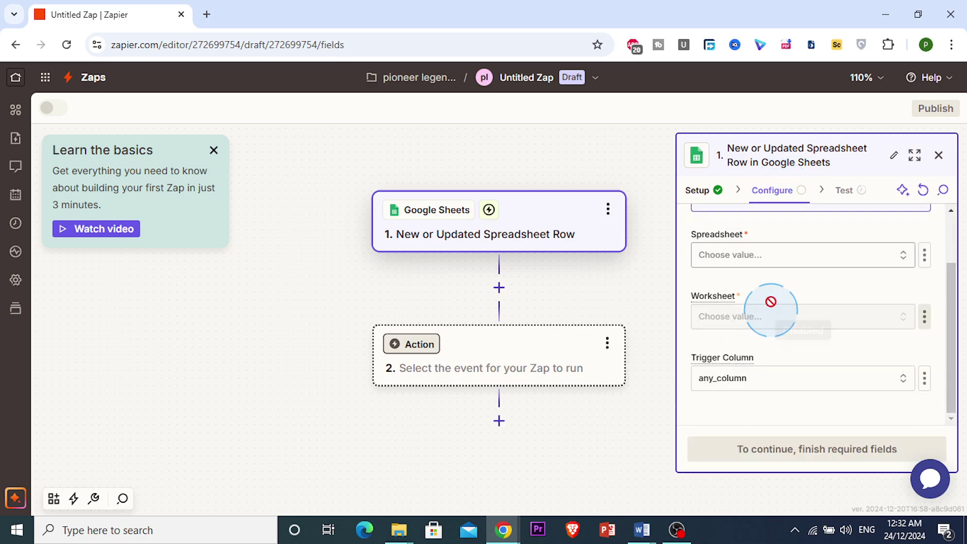
{"action": "left_click", "coordinate": [773, 256]}
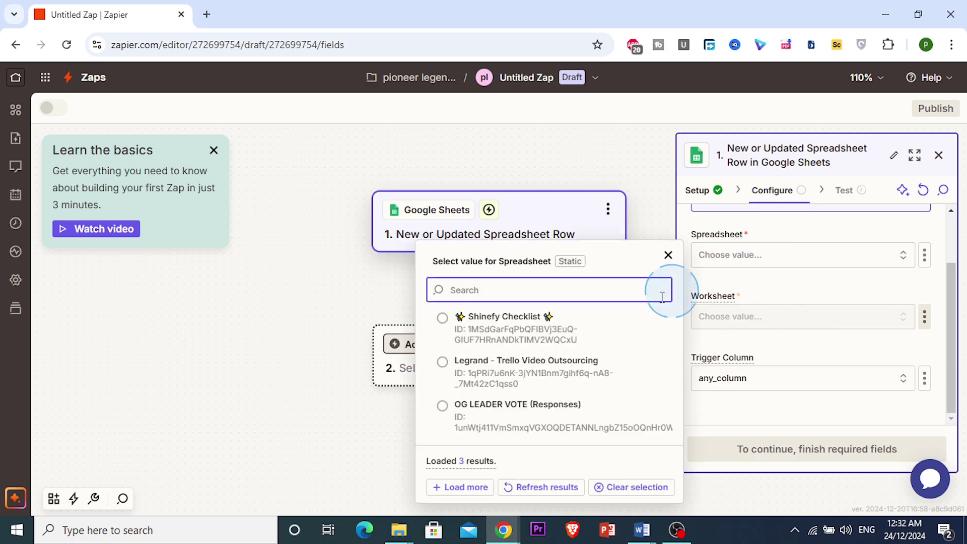
{"action": "left_click", "coordinate": [773, 285]}
{"action": "scroll", "coordinate": [773, 274], "scroll_direction": "up", "scroll_amount": 2}
{"action": "left_click", "coordinate": [774, 323]}
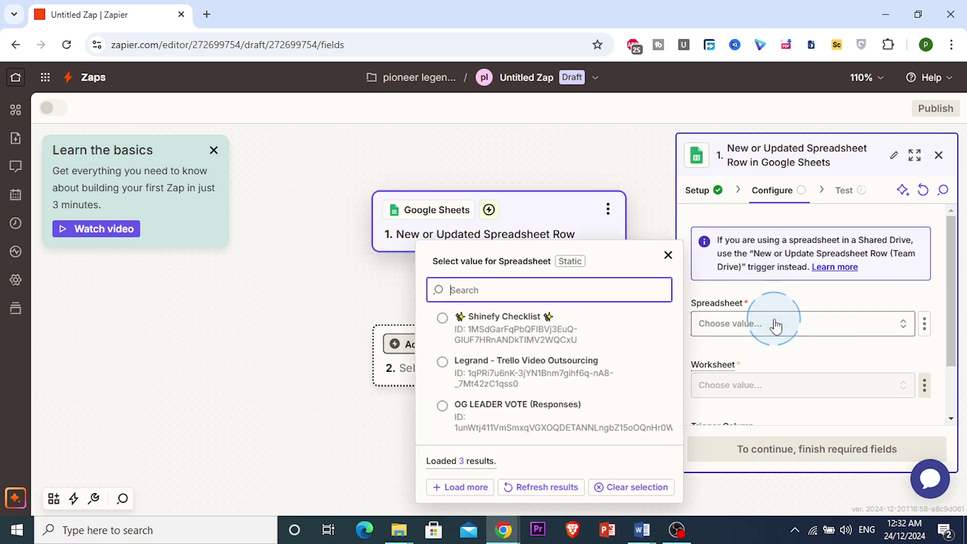
{"action": "left_click", "coordinate": [776, 326]}
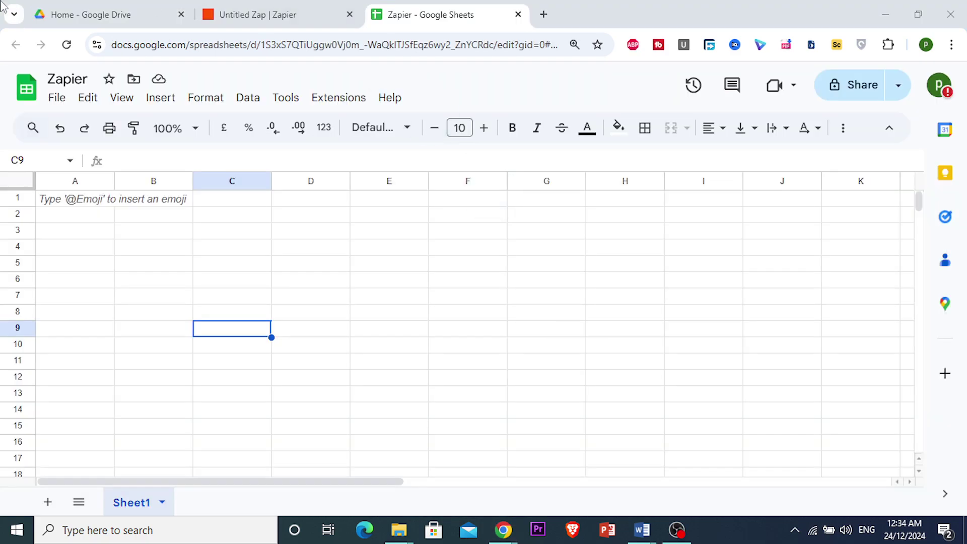
- Return to the Untitled Zap in Zapier, refresh the spreadsheet choices and select the spreadsheet named Zapier
{"action": "left_click", "coordinate": [258, 14]}
{"action": "left_click", "coordinate": [815, 329]}
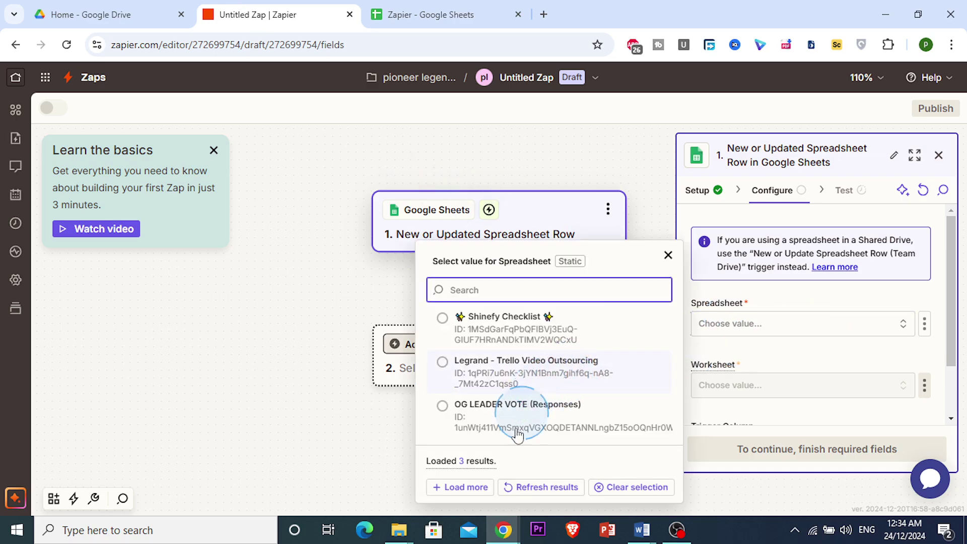
{"action": "left_click", "coordinate": [507, 492]}
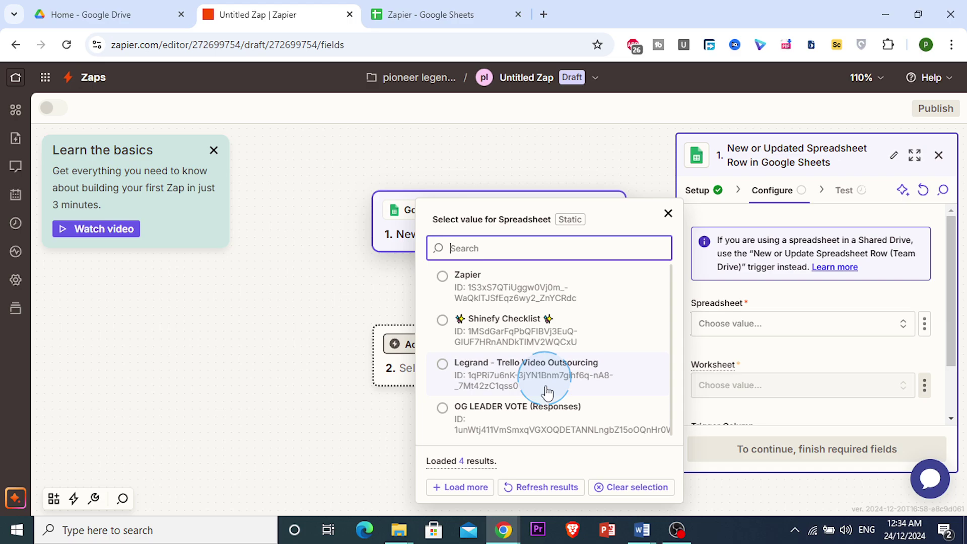
{"action": "left_click", "coordinate": [442, 275]}
- Set the trigger's worksheet to Sheet1, check the trigger column choices without changing any_column, and proceed to the trigger test
{"action": "scroll", "coordinate": [818, 339], "scroll_direction": "down", "scroll_amount": 1}
{"action": "left_click", "coordinate": [766, 324]}
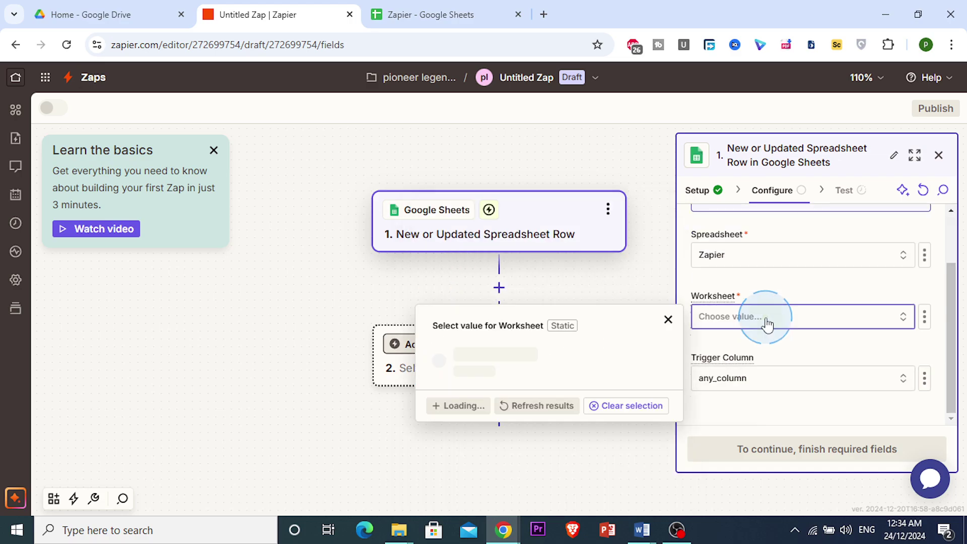
{"action": "left_click", "coordinate": [533, 377]}
{"action": "left_click", "coordinate": [751, 383]}
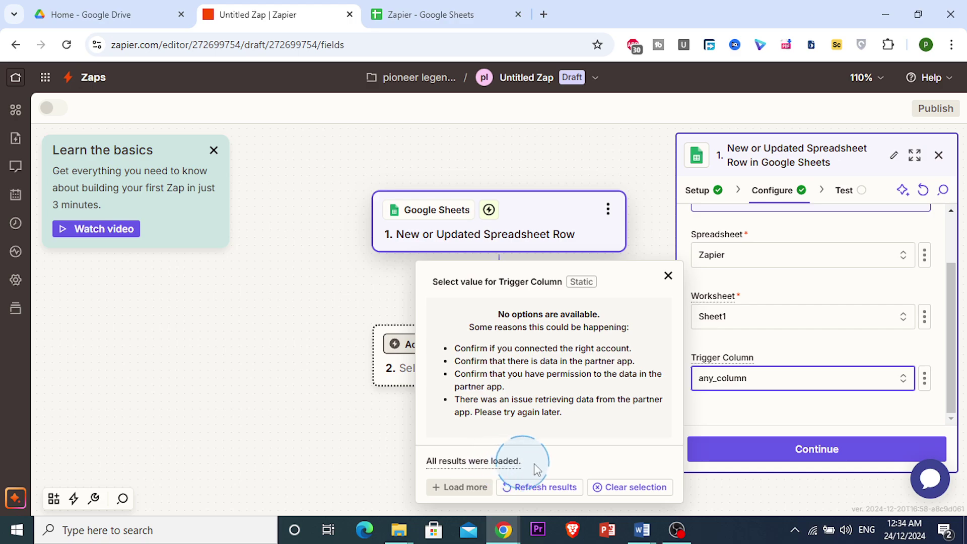
{"action": "left_click", "coordinate": [668, 275]}
{"action": "left_click", "coordinate": [857, 190]}
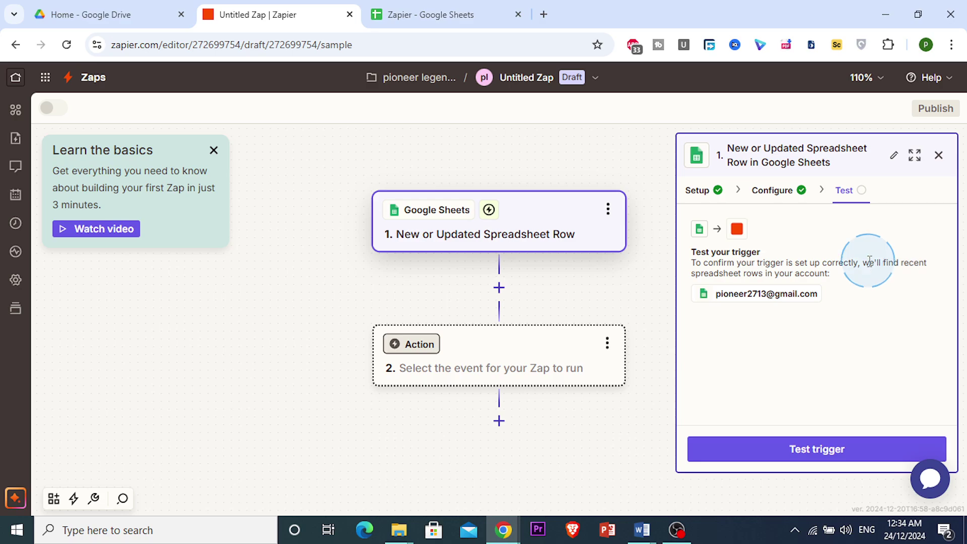
- Switch to the Zapier spreadsheet in Google Sheets and enter test in cell A1
{"action": "left_click", "coordinate": [413, 4]}
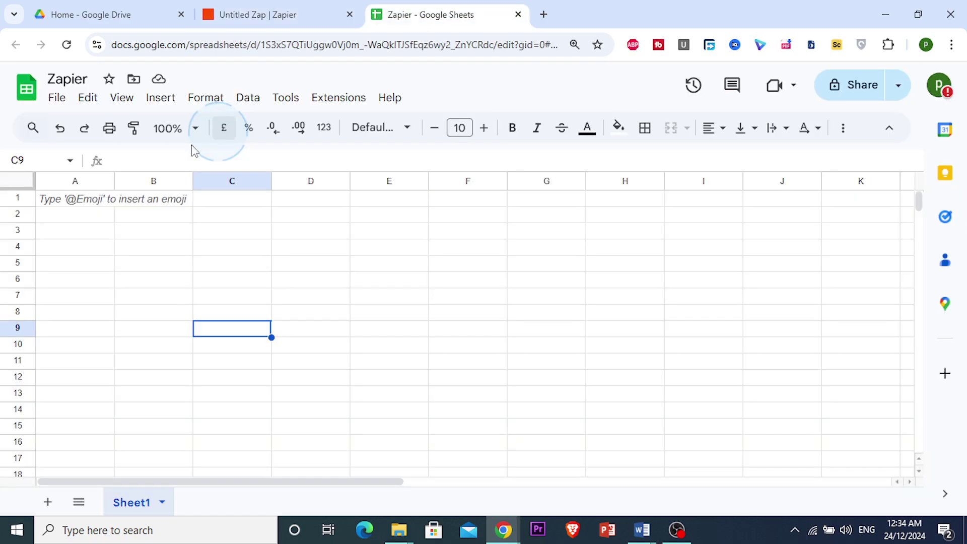
{"action": "double_click", "coordinate": [59, 199]}
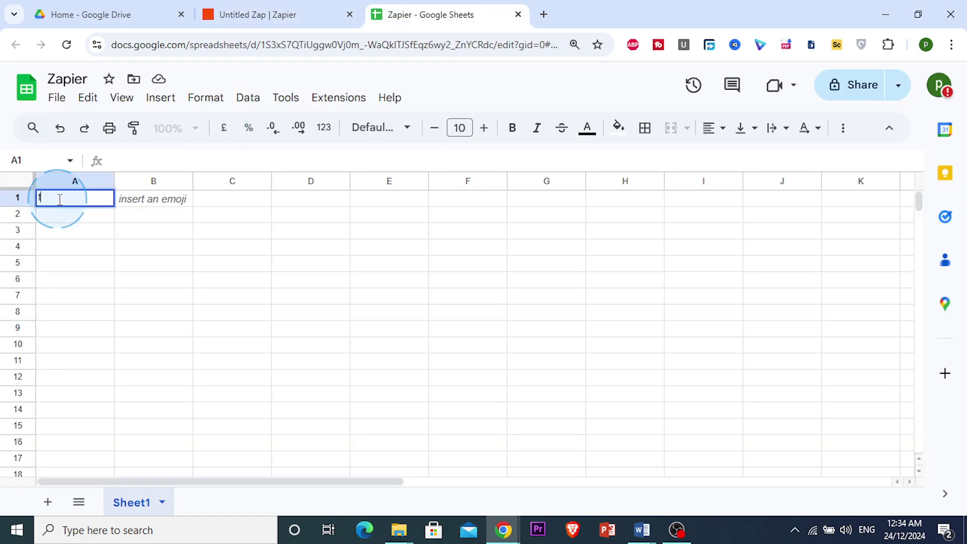
{"action": "key", "text": "Return"}
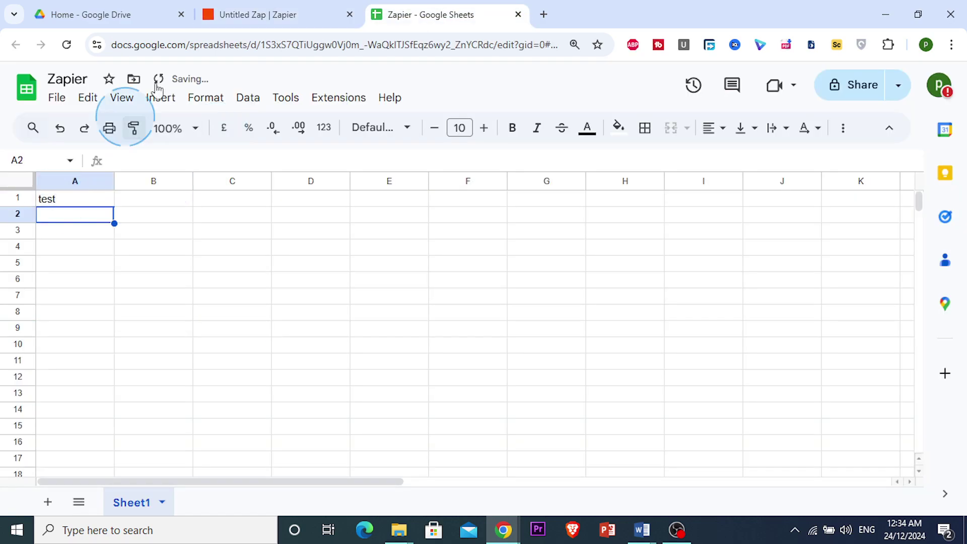
- Return to the Untitled Zap, try to test the Google Sheets trigger and read the test result
{"action": "left_click", "coordinate": [262, 14]}
{"action": "left_click", "coordinate": [806, 449]}
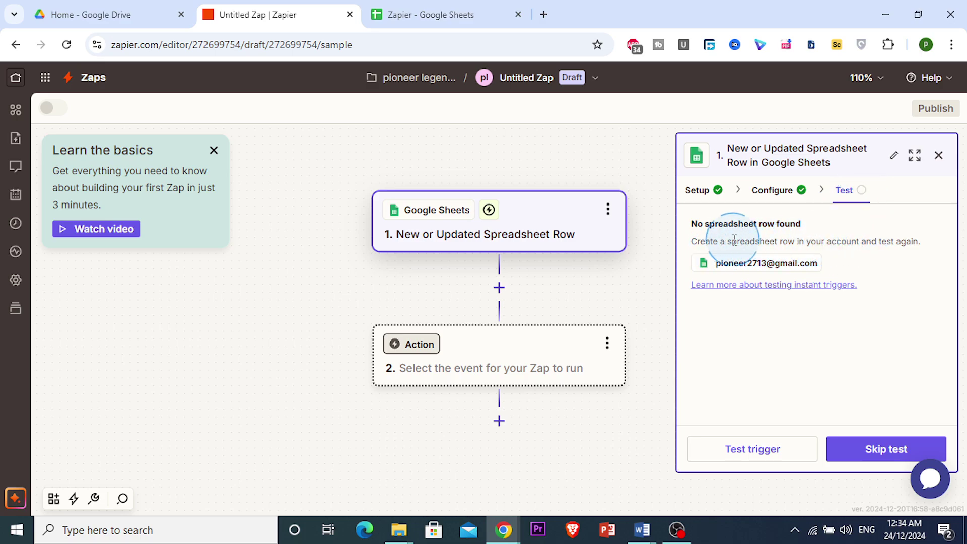
{"action": "left_click_drag", "start_coordinate": [730, 241], "coordinate": [804, 242]}
{"action": "left_click", "coordinate": [507, 65]}
- Go back to the Zapier spreadsheet and enter test 2 in cell A2
{"action": "left_click", "coordinate": [479, 15]}
{"action": "left_click", "coordinate": [69, 218]}
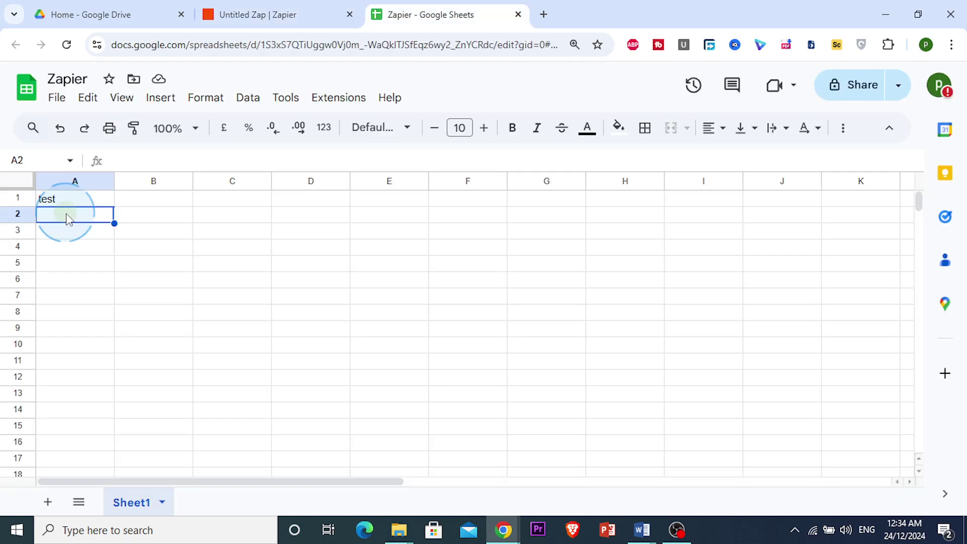
{"action": "double_click", "coordinate": [68, 215]}
{"action": "type", "text": "test 2"}
{"action": "left_click", "coordinate": [120, 264]}
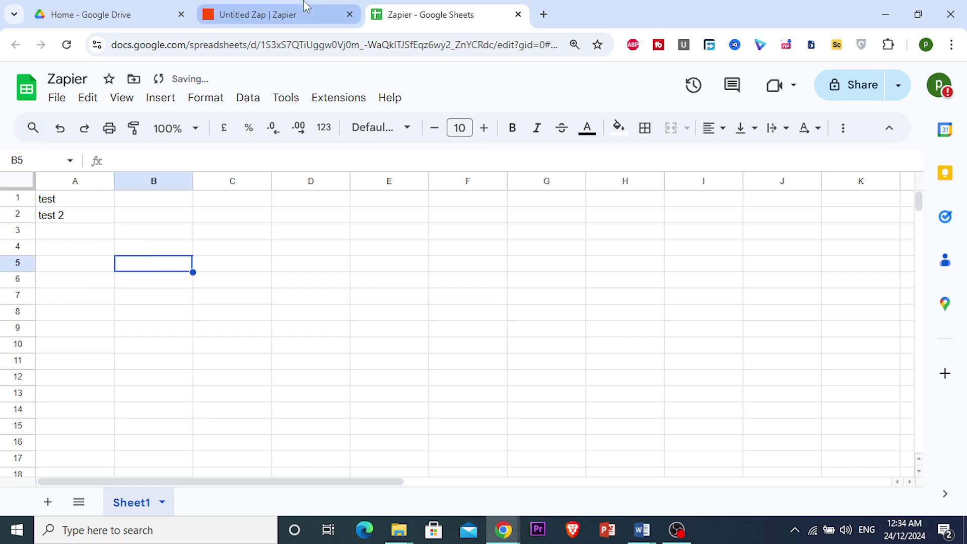
- Return to the Untitled Zap, test the trigger again and inspect the column A value of record Spreadsheet Row A
{"action": "left_click", "coordinate": [297, 14]}
{"action": "left_click", "coordinate": [808, 449]}
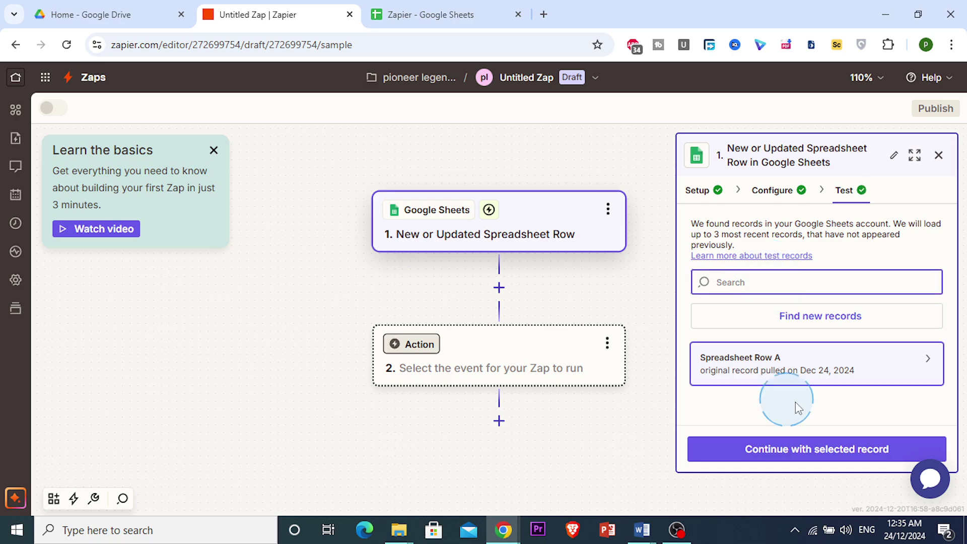
{"action": "left_click", "coordinate": [754, 222]}
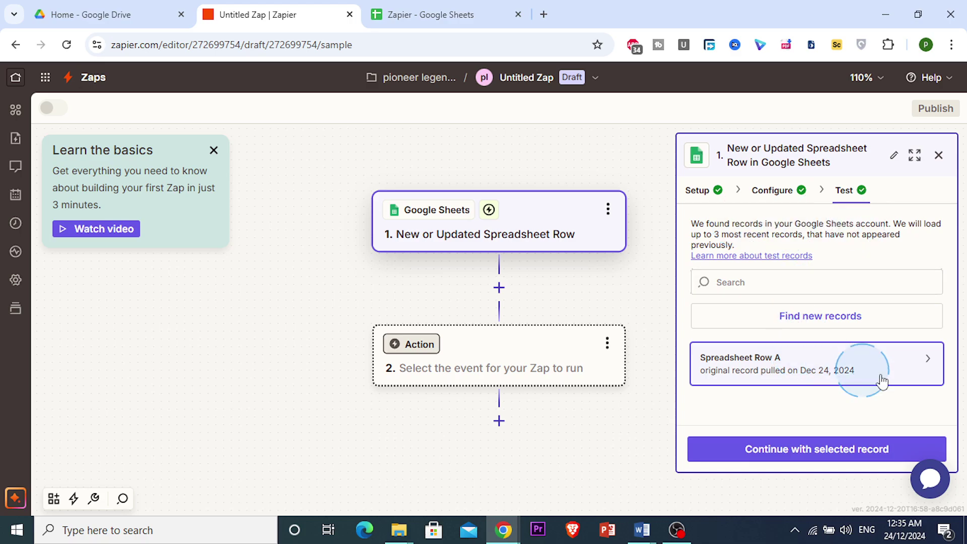
{"action": "mouse_move", "coordinate": [907, 360]}
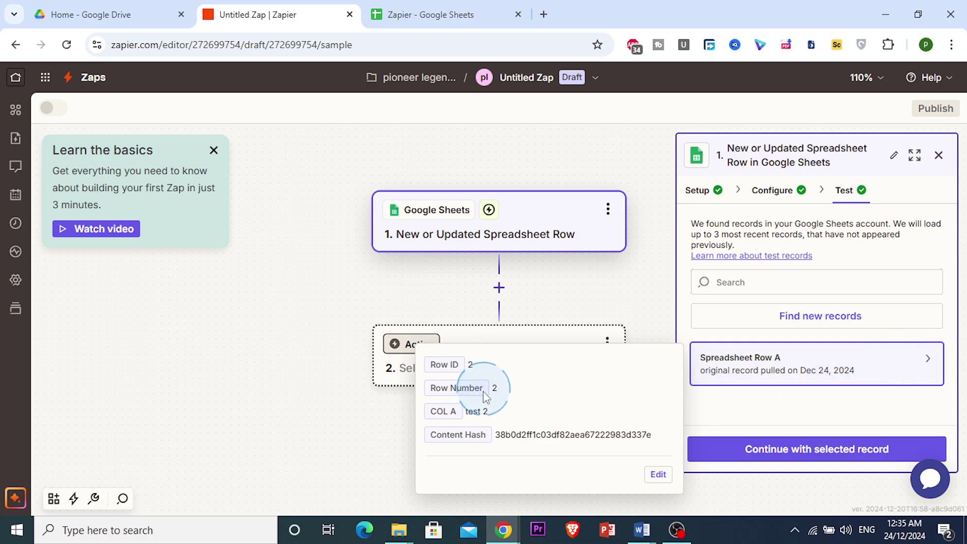
{"action": "triple_click", "coordinate": [488, 411]}
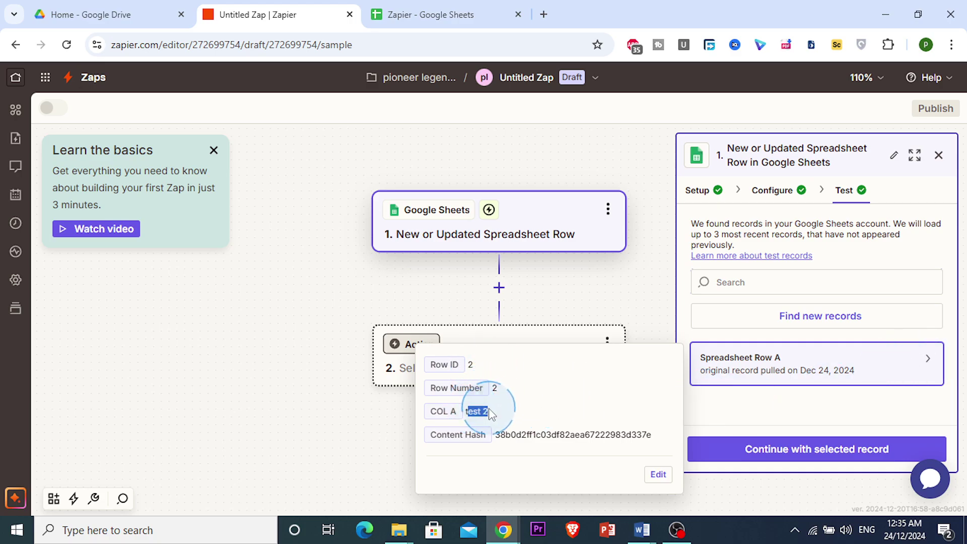
- Switch to the Zapier spreadsheet and change cell A1 to Post Content
{"action": "left_click", "coordinate": [487, 22]}
{"action": "left_click", "coordinate": [75, 202]}
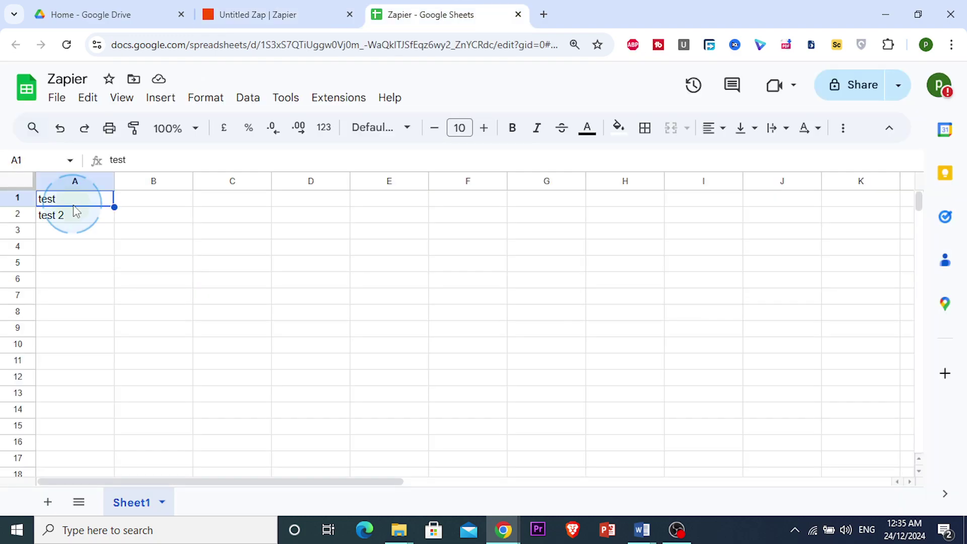
{"action": "left_click", "coordinate": [337, 297]}
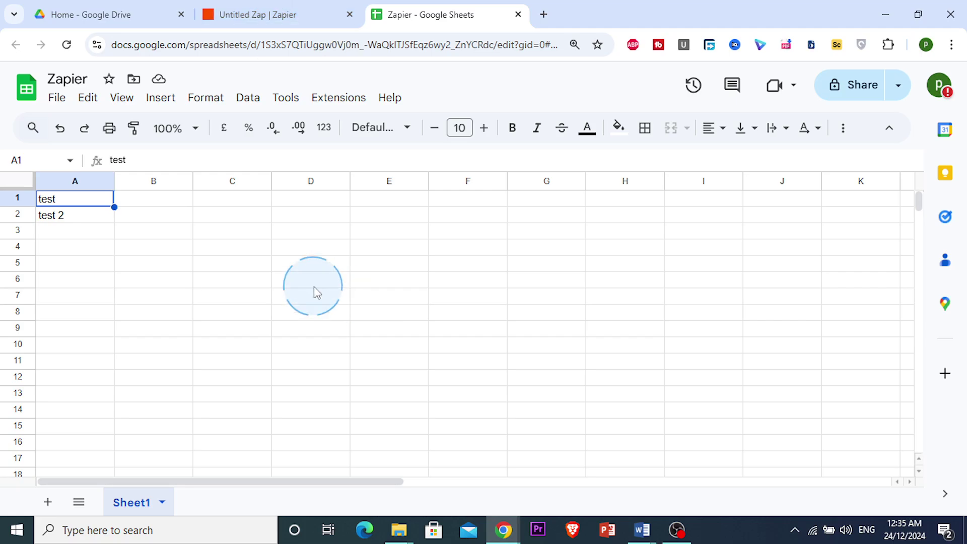
{"action": "double_click", "coordinate": [82, 200]}
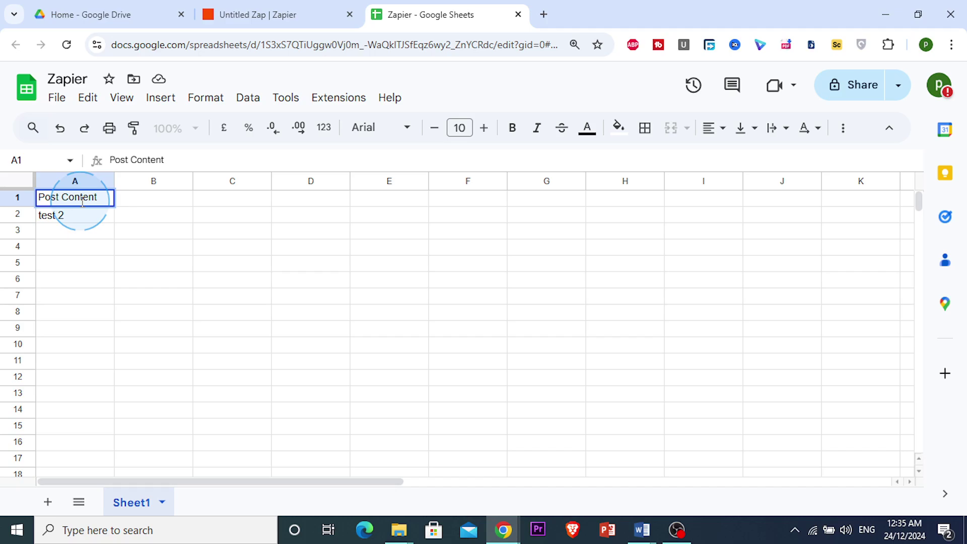
{"action": "left_click", "coordinate": [67, 215]}
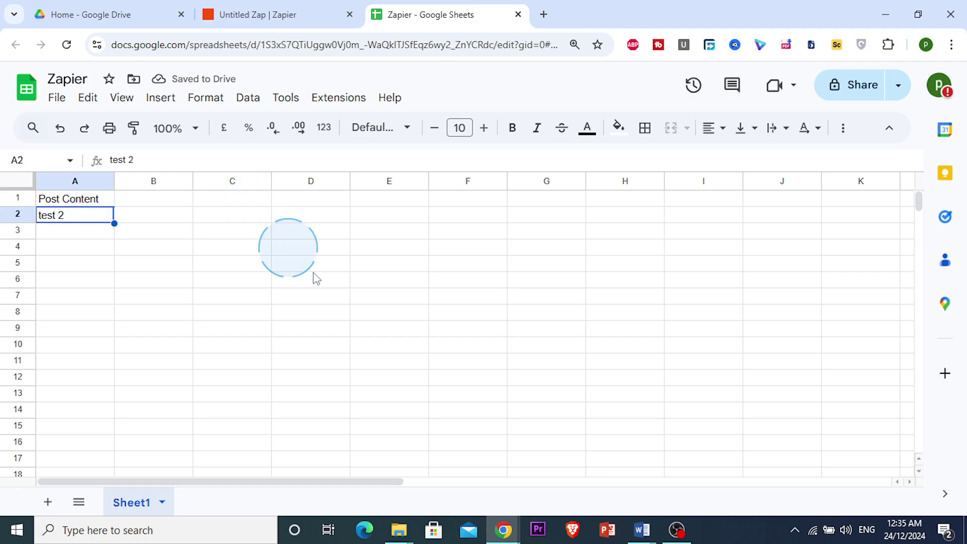
- Return to the Untitled Zap and continue with the selected record Spreadsheet Row A to the action's app choice
{"action": "left_click", "coordinate": [310, 10]}
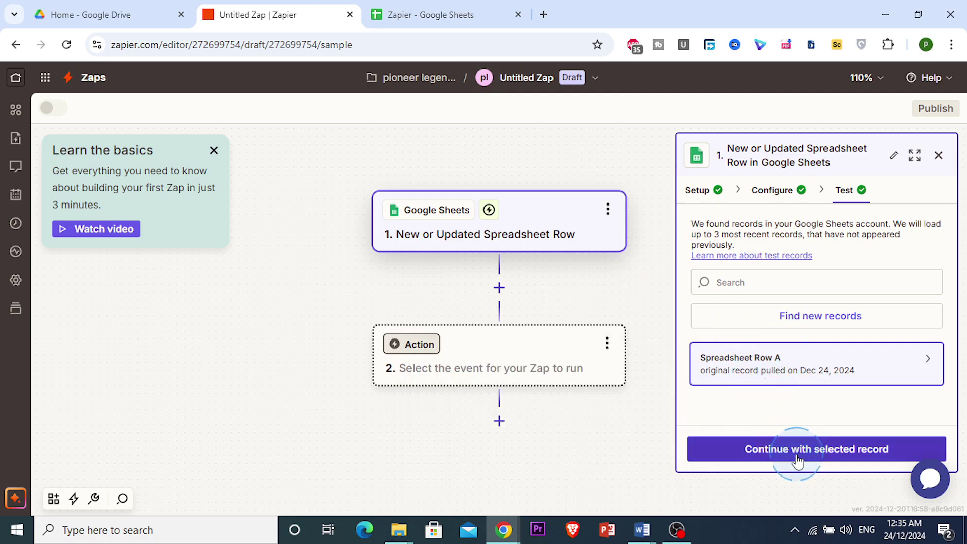
{"action": "left_click", "coordinate": [816, 456]}
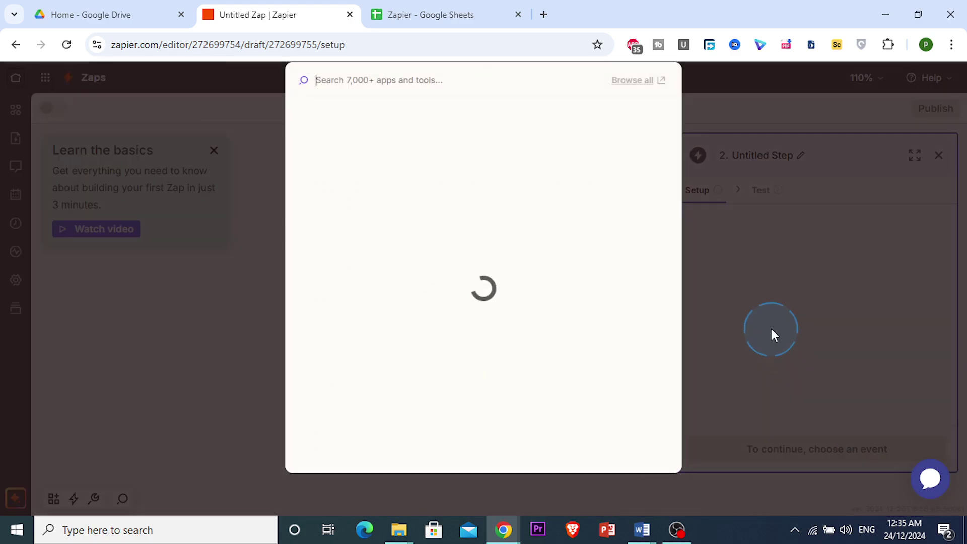
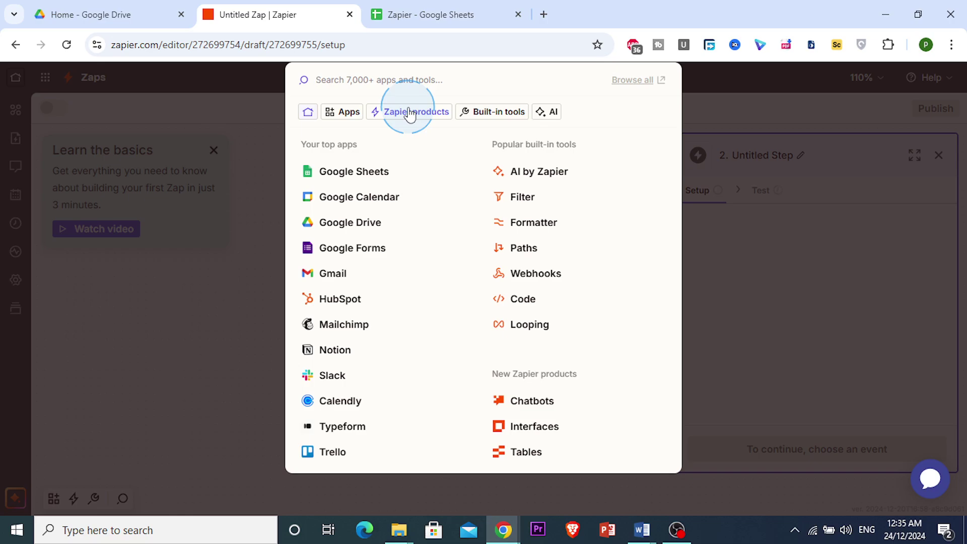
- Search the action apps for twitter and x twitter, and look through the results
{"action": "type", "text": "x"}
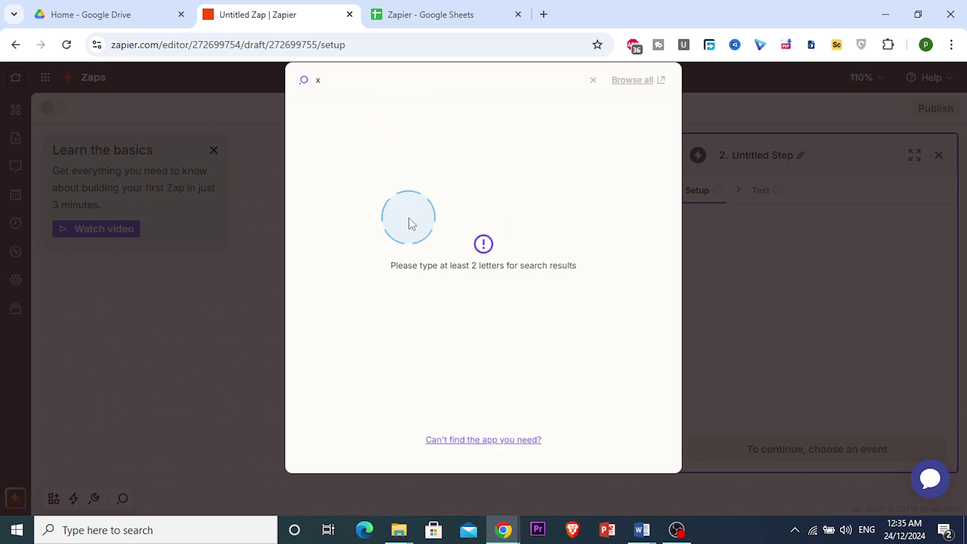
{"action": "key", "text": "BackSpace"}
{"action": "type", "text": "twitter"}
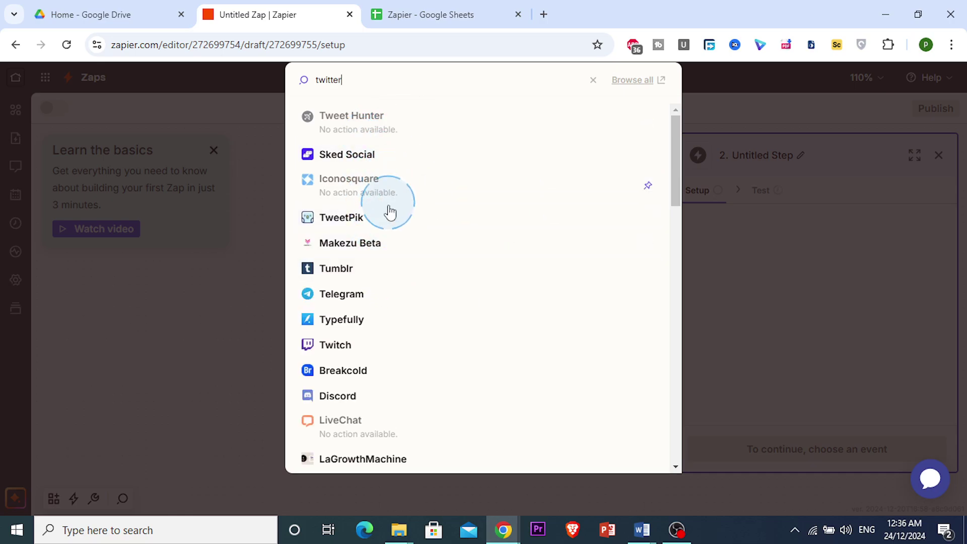
{"action": "scroll", "coordinate": [388, 222], "scroll_direction": "down", "scroll_amount": 6}
{"action": "scroll", "coordinate": [388, 239], "scroll_direction": "down", "scroll_amount": 4}
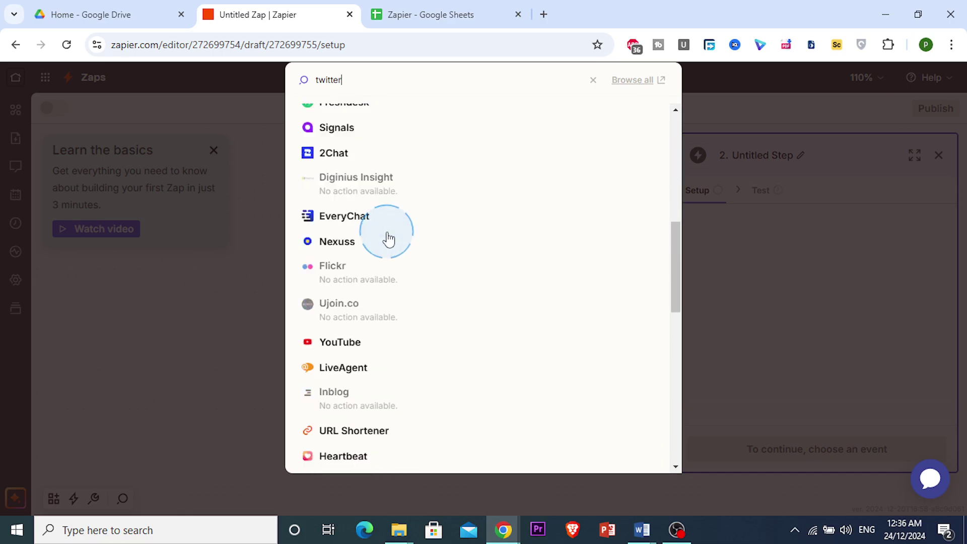
{"action": "scroll", "coordinate": [389, 238], "scroll_direction": "up", "scroll_amount": 6}
{"action": "scroll", "coordinate": [383, 252], "scroll_direction": "up", "scroll_amount": 1}
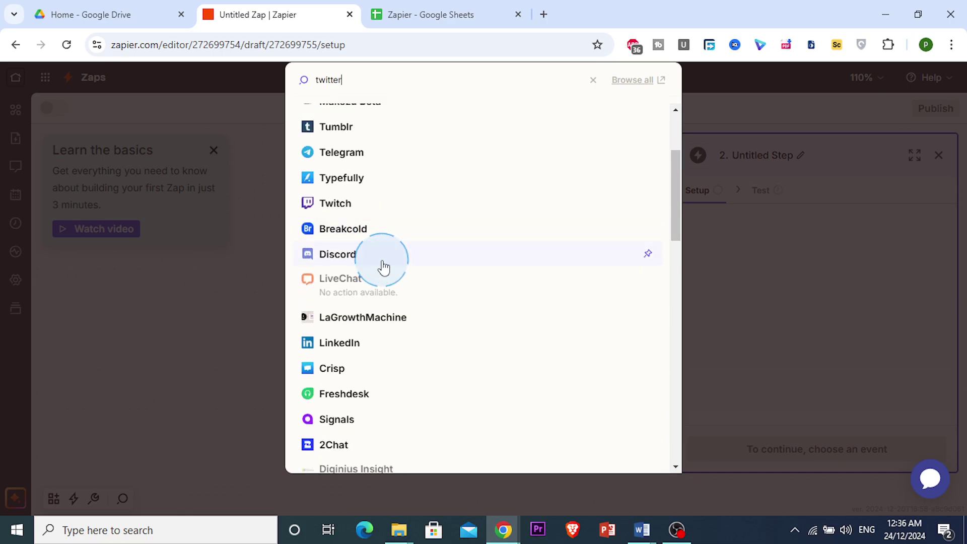
{"action": "scroll", "coordinate": [378, 265], "scroll_direction": "up", "scroll_amount": 2}
{"action": "scroll", "coordinate": [375, 266], "scroll_direction": "up", "scroll_amount": 2}
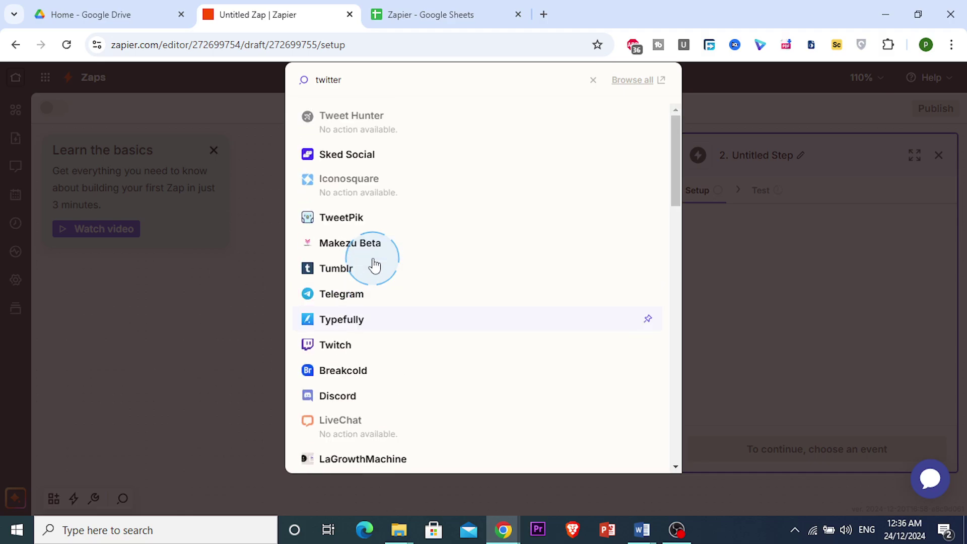
{"action": "scroll", "coordinate": [374, 262], "scroll_direction": "down", "scroll_amount": 10}
{"action": "scroll", "coordinate": [371, 259], "scroll_direction": "down", "scroll_amount": 5}
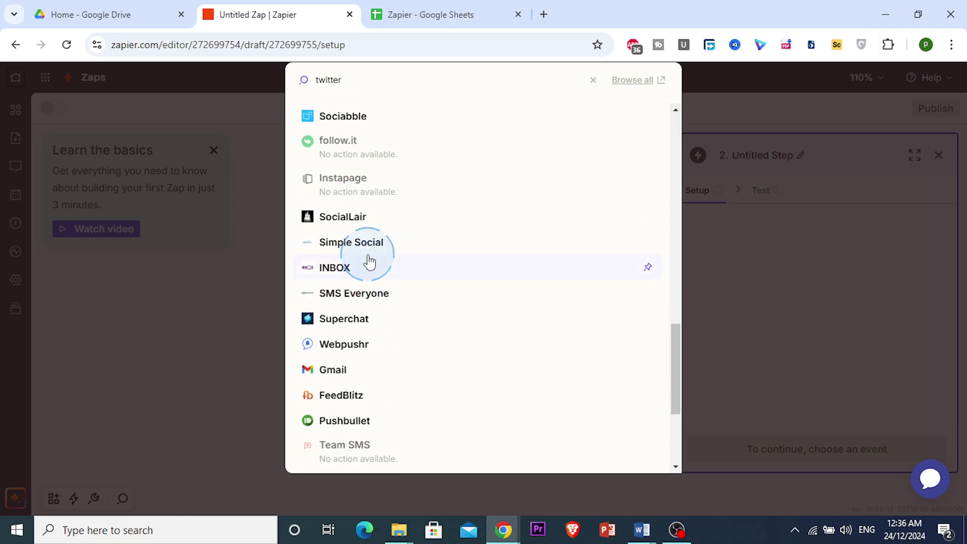
{"action": "scroll", "coordinate": [368, 256], "scroll_direction": "up", "scroll_amount": 10}
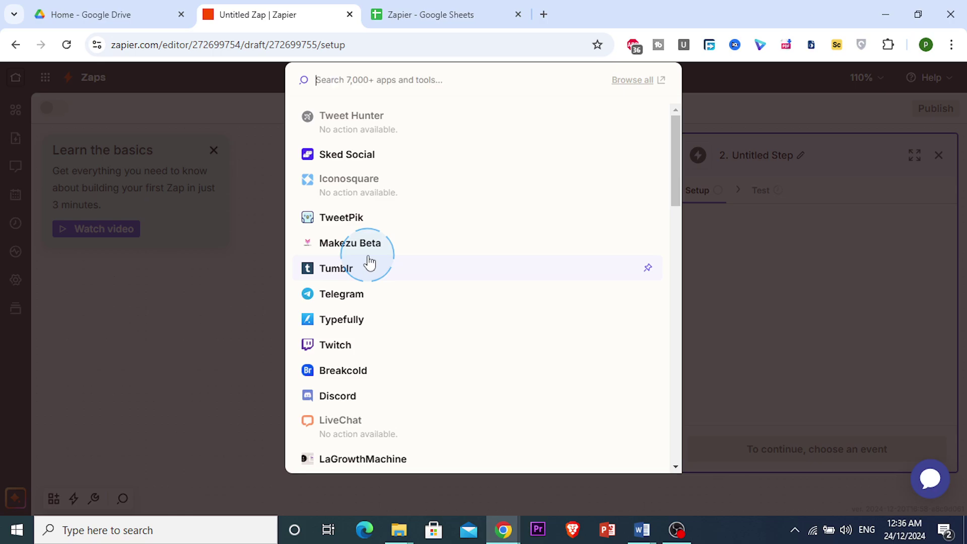
{"action": "type", "text": "x twitter"}
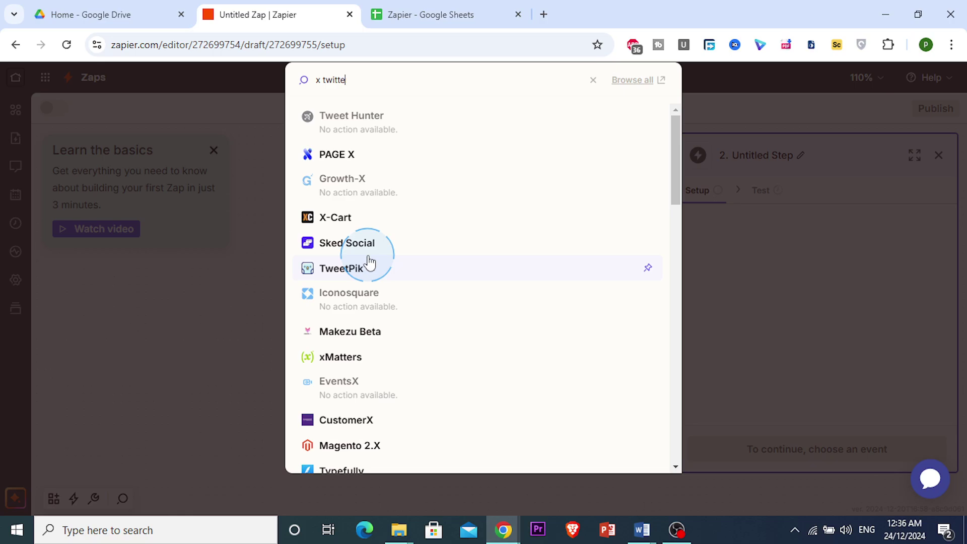
- Replace the app search with insta and choose Instagram for Business as the action app
{"action": "key", "text": "BackSpace"}
{"action": "key", "text": "BackSpace"}
{"action": "key", "text": "BackSpace"}
{"action": "key", "text": "BackSpace"}
{"action": "key", "text": "BackSpace"}
{"action": "key", "text": "BackSpace"}
{"action": "key", "text": "BackSpace"}
{"action": "key", "text": "BackSpace"}
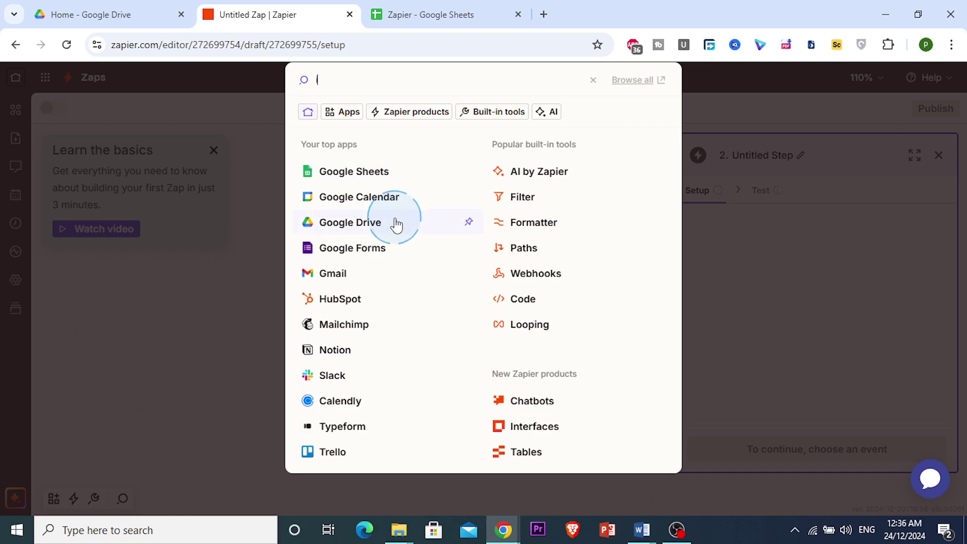
{"action": "type", "text": "insta"}
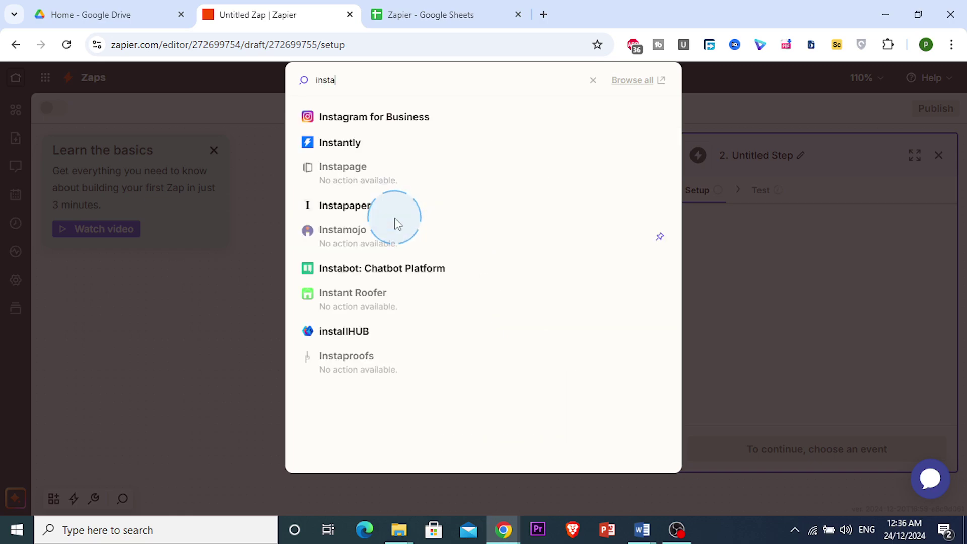
{"action": "left_click", "coordinate": [387, 122]}
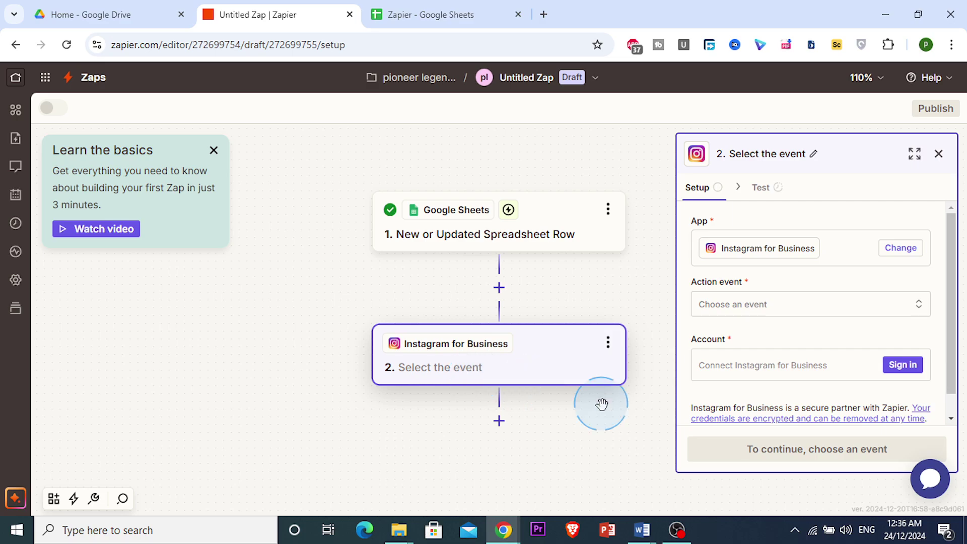
- Compare the Instagram for Business action setup with the Zapier spreadsheet, checking the Post Content header in cell A1
{"action": "key", "text": "ctrl+Tab"}
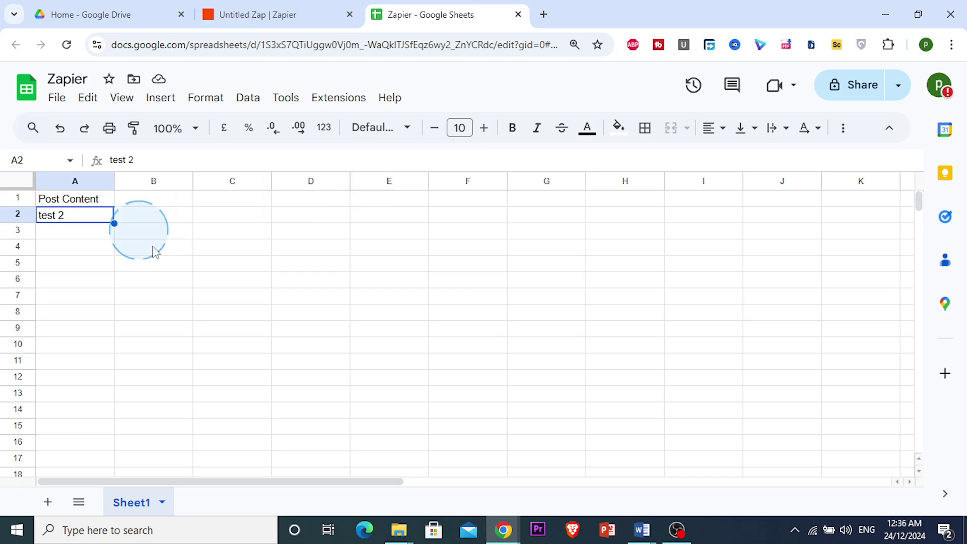
{"action": "left_click", "coordinate": [281, 13]}
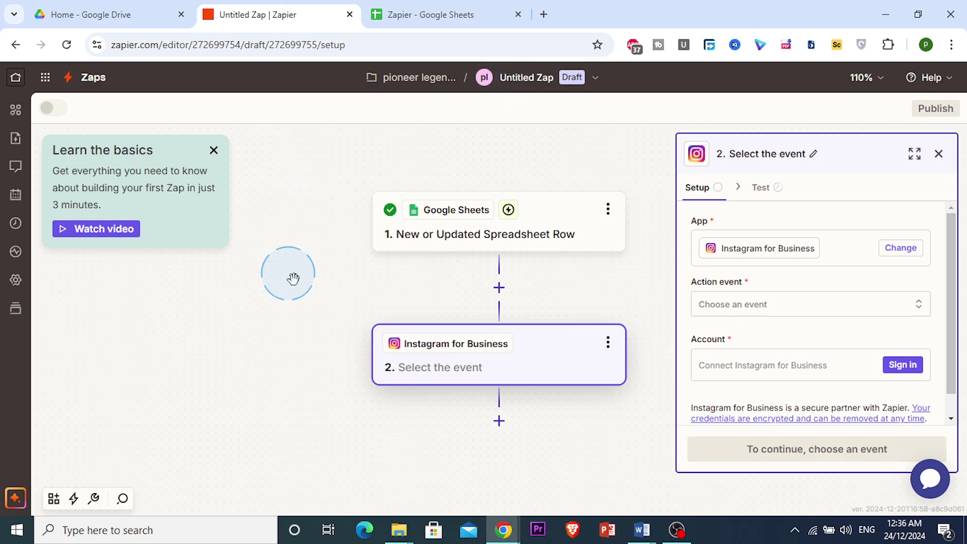
{"action": "left_click", "coordinate": [417, 12]}
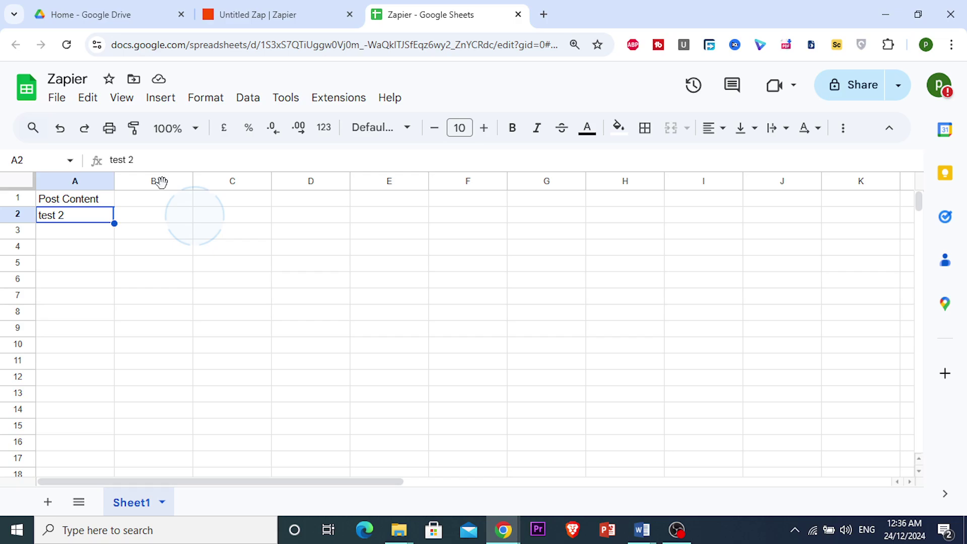
{"action": "left_click", "coordinate": [78, 200]}
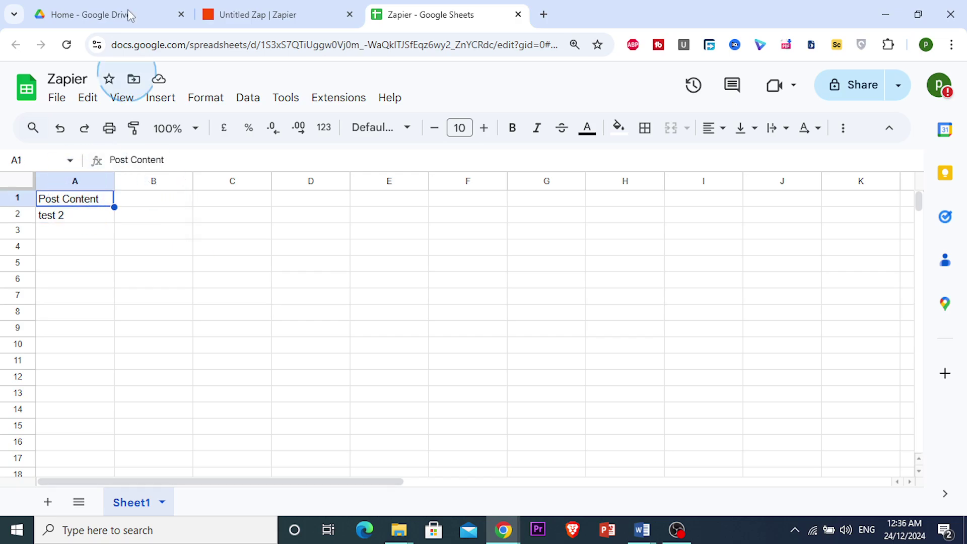
- Return to the Untitled Zap and set the Instagram for Business action event to Publish Photo
{"action": "left_click", "coordinate": [242, 7]}
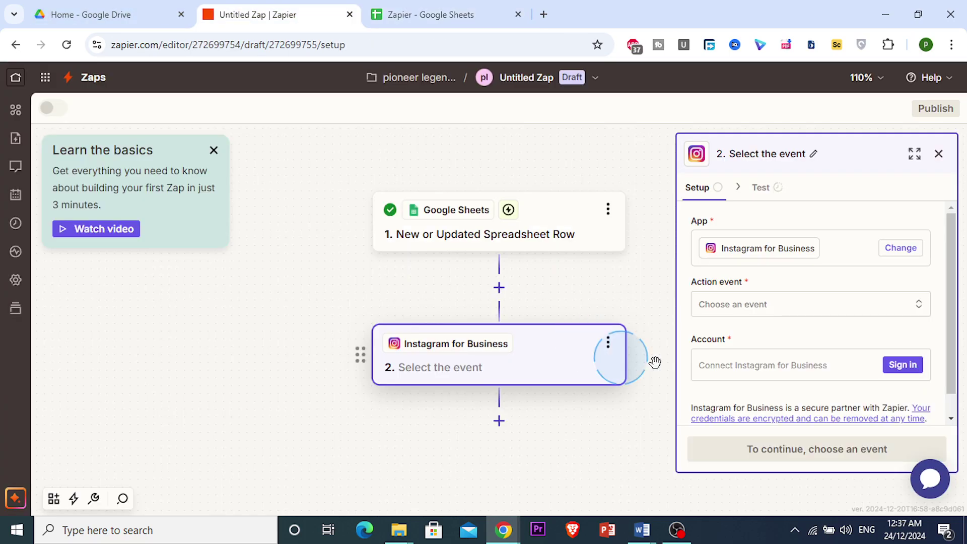
{"action": "left_click", "coordinate": [732, 307]}
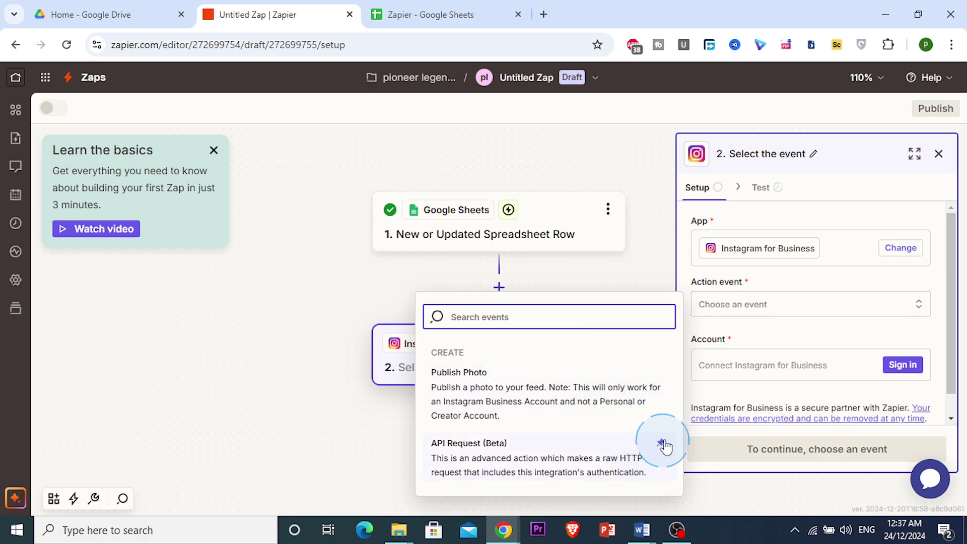
{"action": "left_click", "coordinate": [589, 414]}
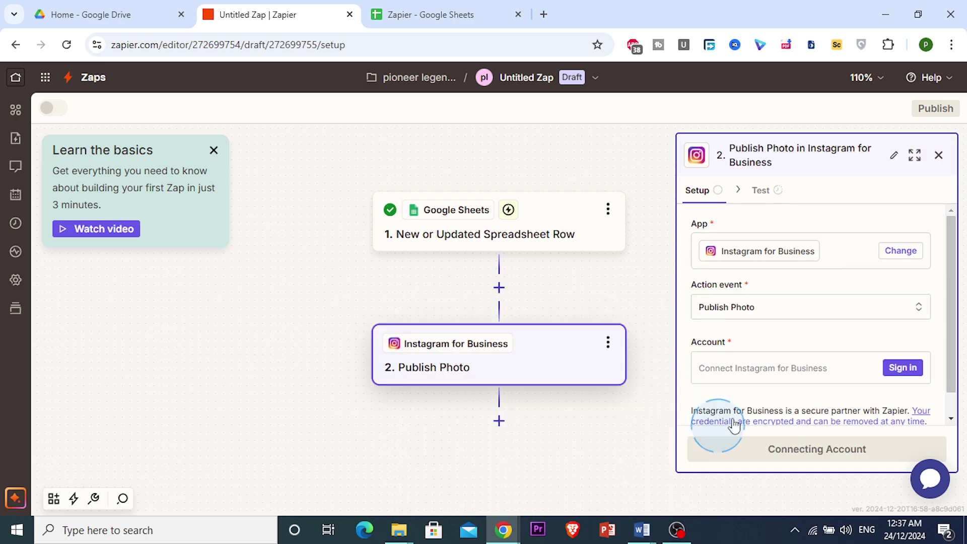
- Connect an Instagram for Business account to the action by granting Zapier access through the signed-in Facebook profile
{"action": "scroll", "coordinate": [766, 363], "scroll_direction": "down", "scroll_amount": 1}
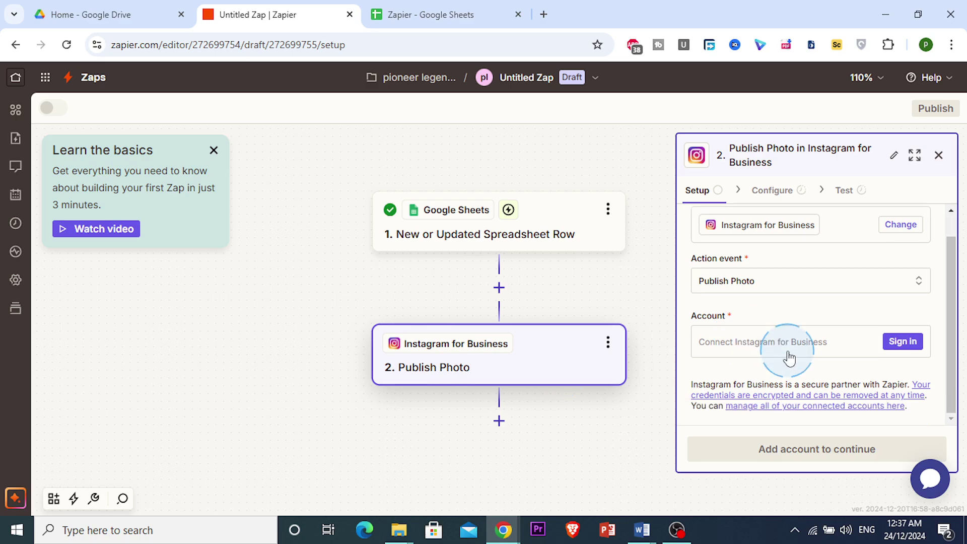
{"action": "scroll", "coordinate": [903, 341], "scroll_direction": "up", "scroll_amount": 1}
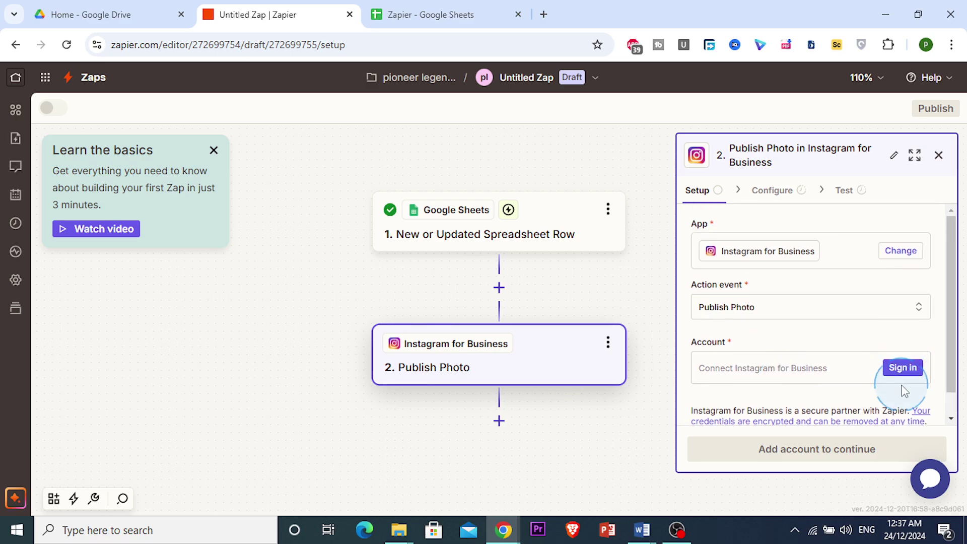
{"action": "left_click", "coordinate": [903, 368]}
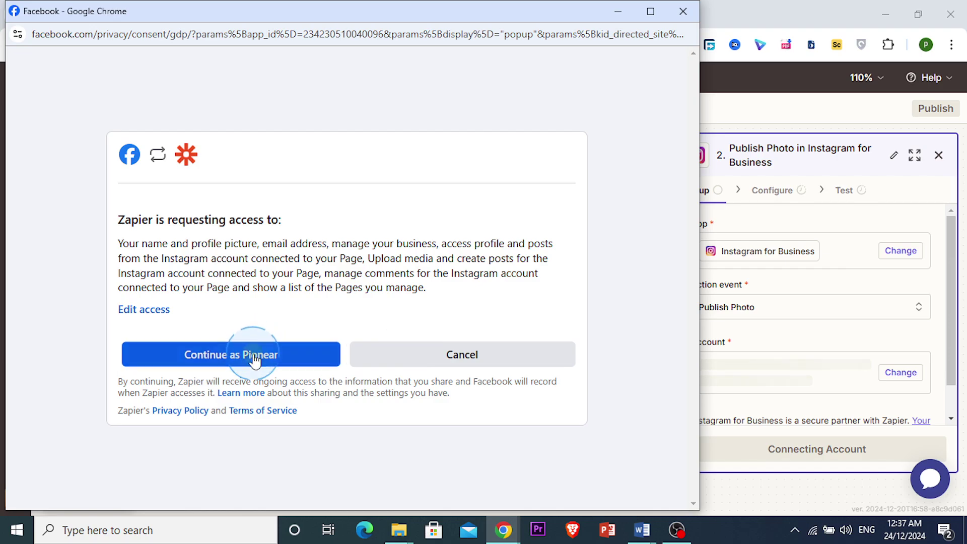
{"action": "left_click", "coordinate": [255, 359]}
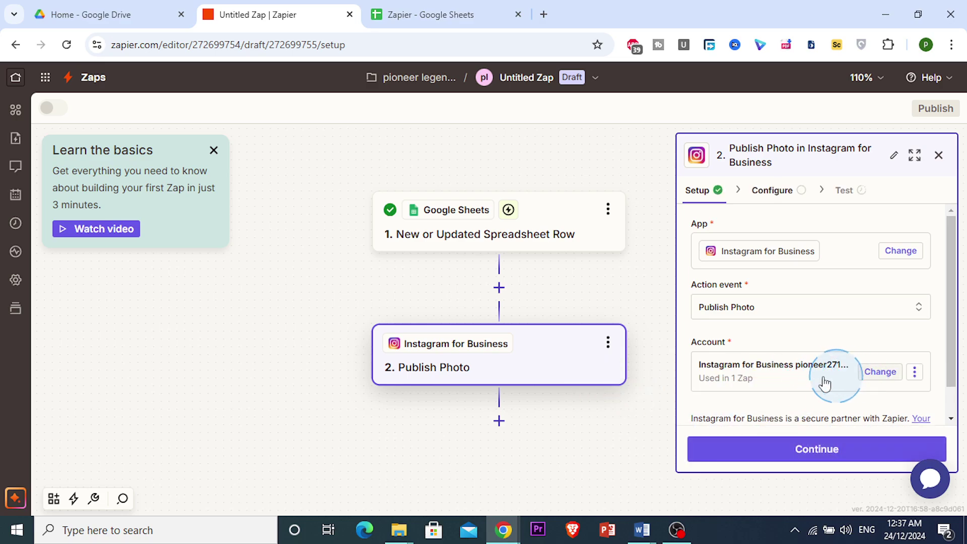
- Configure the Publish Photo action to use the connected Instagram account
{"action": "left_click", "coordinate": [776, 192]}
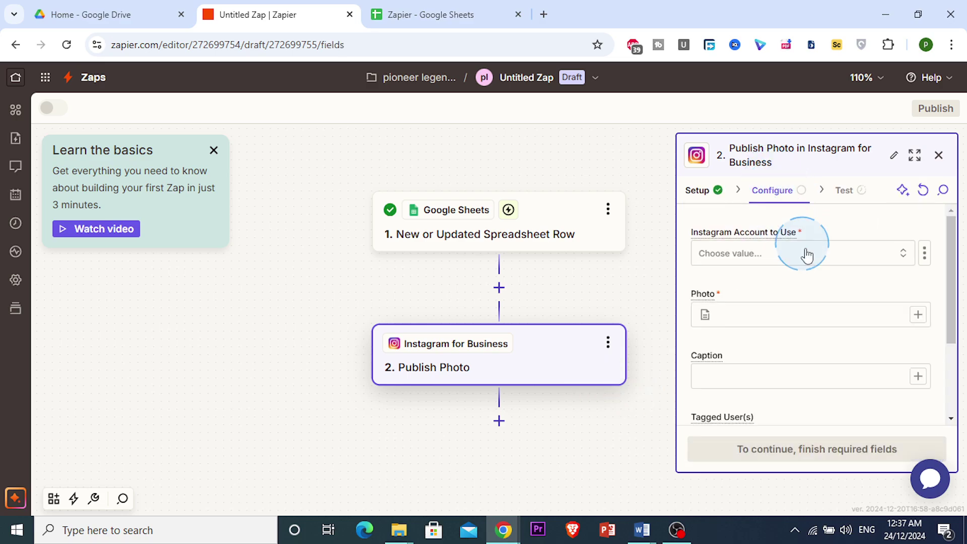
{"action": "left_click", "coordinate": [801, 255]}
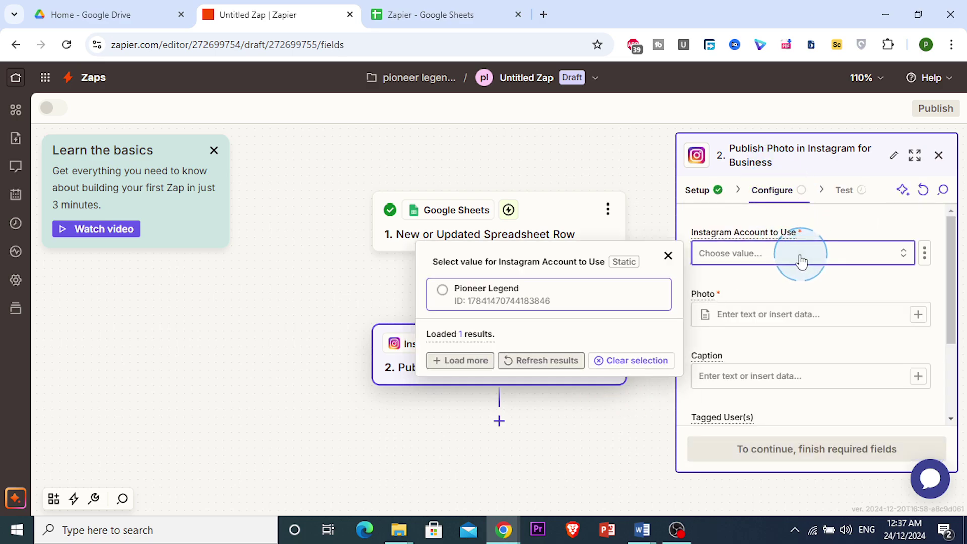
{"action": "left_click", "coordinate": [443, 295]}
- Map the action's Photo field to COL A of the New or Updated Spreadsheet Row trigger
{"action": "left_click", "coordinate": [843, 315]}
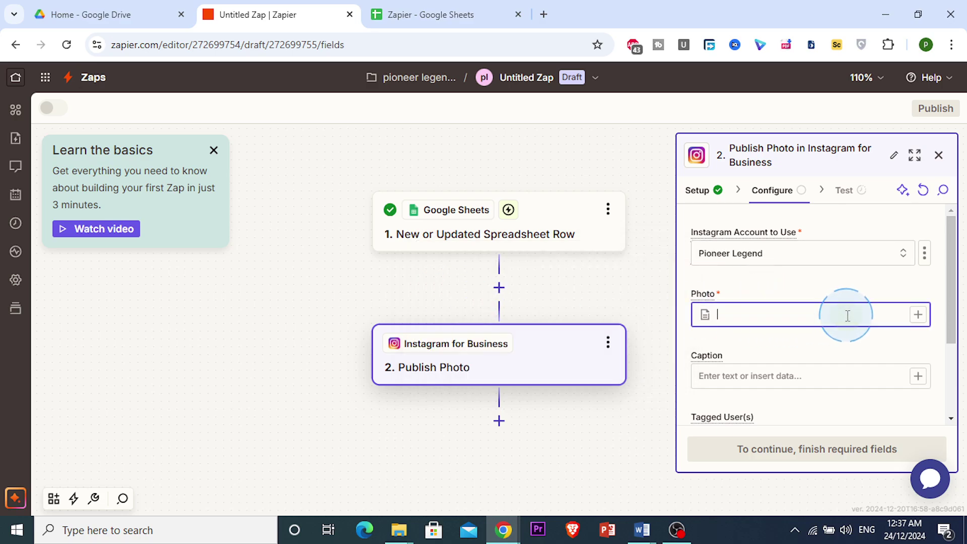
{"action": "left_click", "coordinate": [917, 315]}
{"action": "left_click", "coordinate": [548, 272]}
{"action": "scroll", "coordinate": [483, 327], "scroll_direction": "down", "scroll_amount": 2}
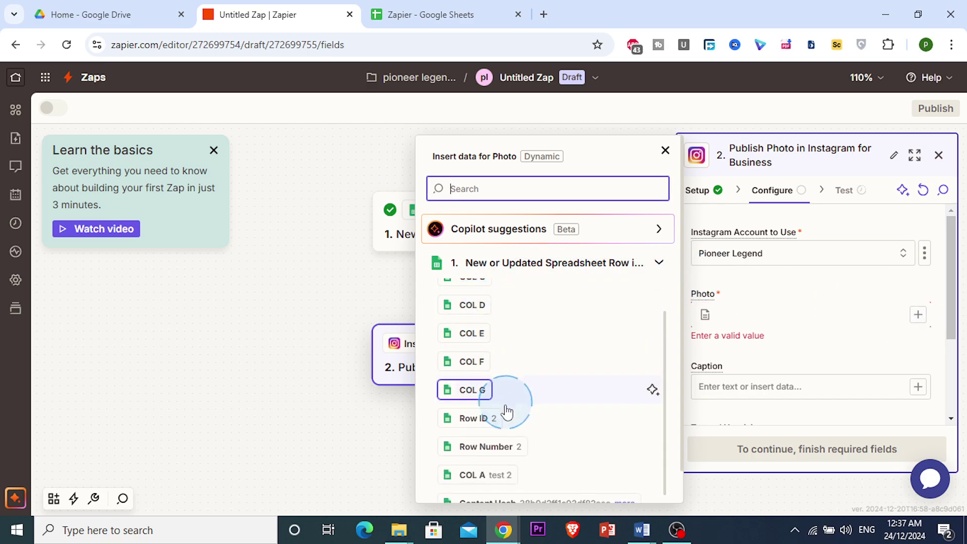
{"action": "left_click_drag", "start_coordinate": [508, 474], "coordinate": [493, 474]}
{"action": "left_click", "coordinate": [492, 473]}
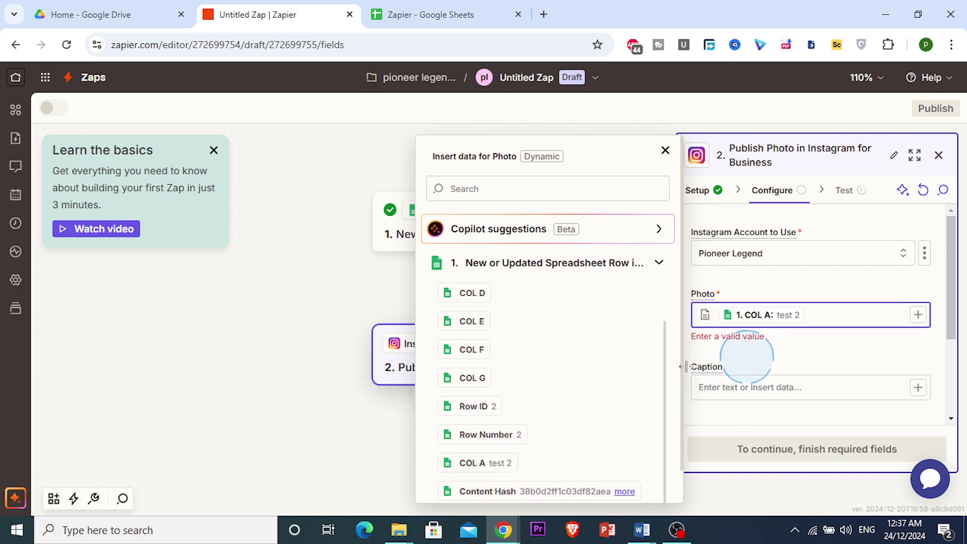
{"action": "left_click", "coordinate": [839, 361]}
- Enter "Please like" as the caption of the Instagram photo
{"action": "left_click", "coordinate": [843, 379]}
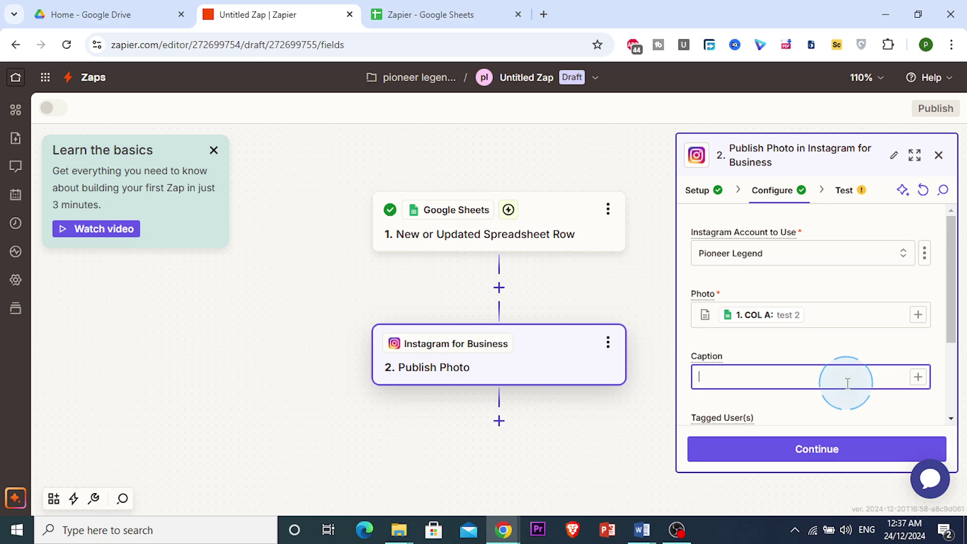
{"action": "left_click", "coordinate": [773, 382]}
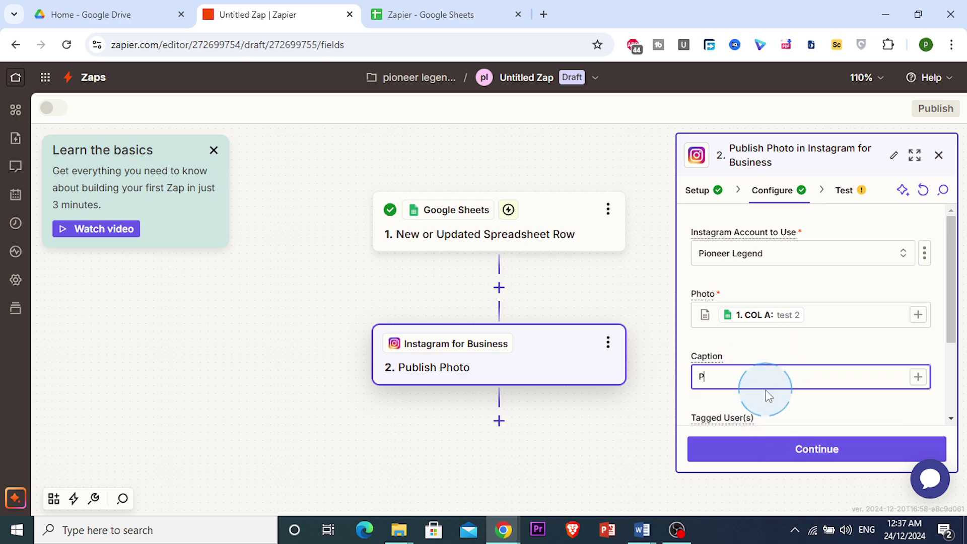
{"action": "type", "text": "Please like"}
- Review the data the Publish Photo step will send to Instagram for Business and run the step's test
{"action": "left_click", "coordinate": [840, 194]}
{"action": "left_click", "coordinate": [833, 327]}
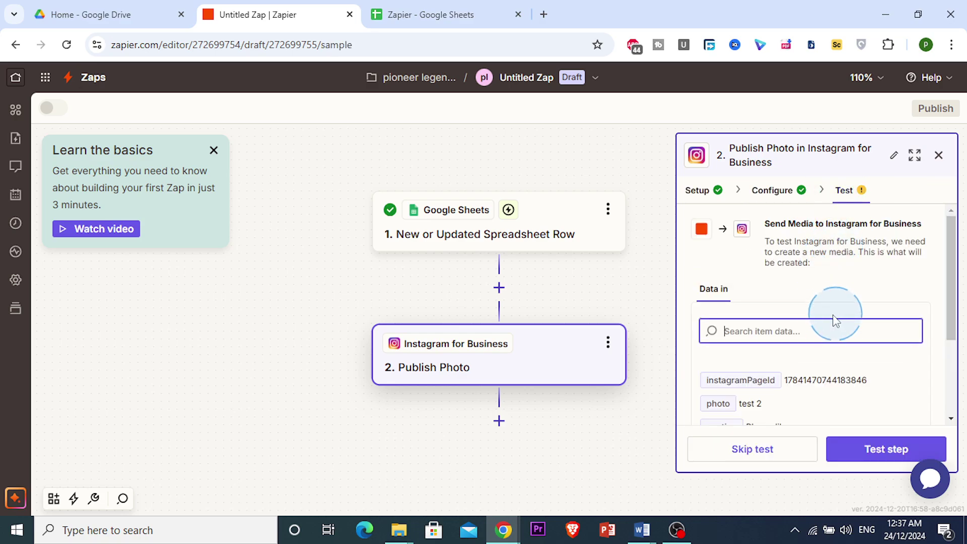
{"action": "scroll", "coordinate": [765, 350], "scroll_direction": "down", "scroll_amount": 1}
{"action": "scroll", "coordinate": [774, 355], "scroll_direction": "down", "scroll_amount": 1}
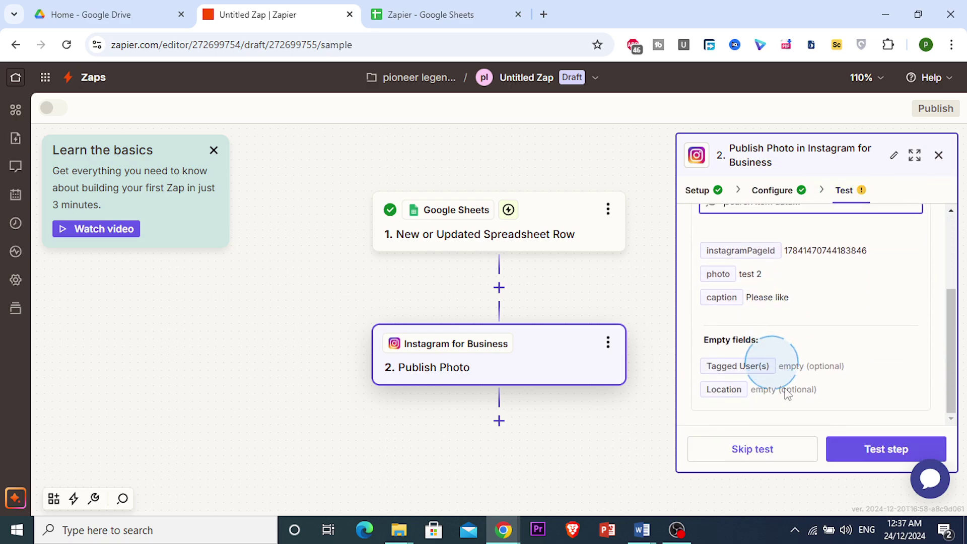
{"action": "scroll", "coordinate": [794, 420], "scroll_direction": "up", "scroll_amount": 1}
{"action": "scroll", "coordinate": [781, 393], "scroll_direction": "up", "scroll_amount": 2}
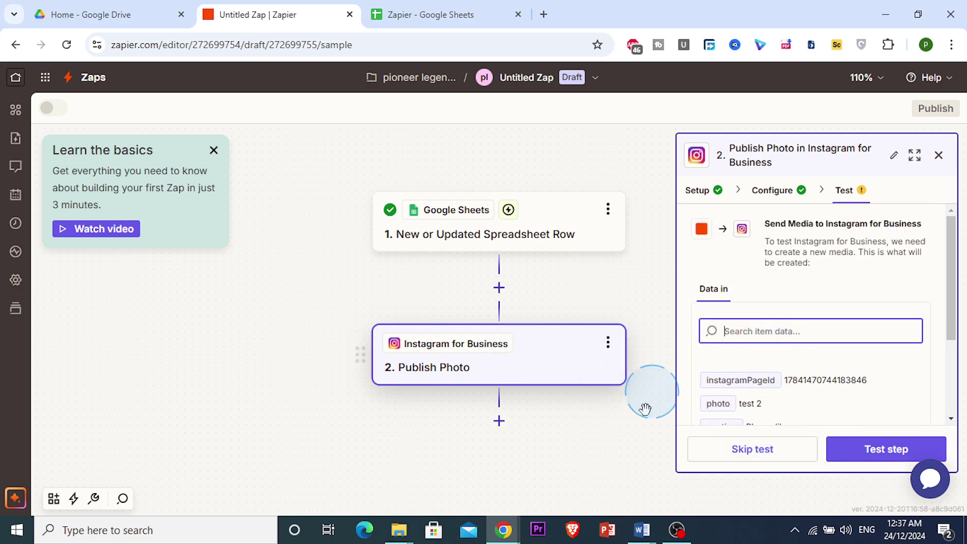
{"action": "left_click", "coordinate": [887, 449]}
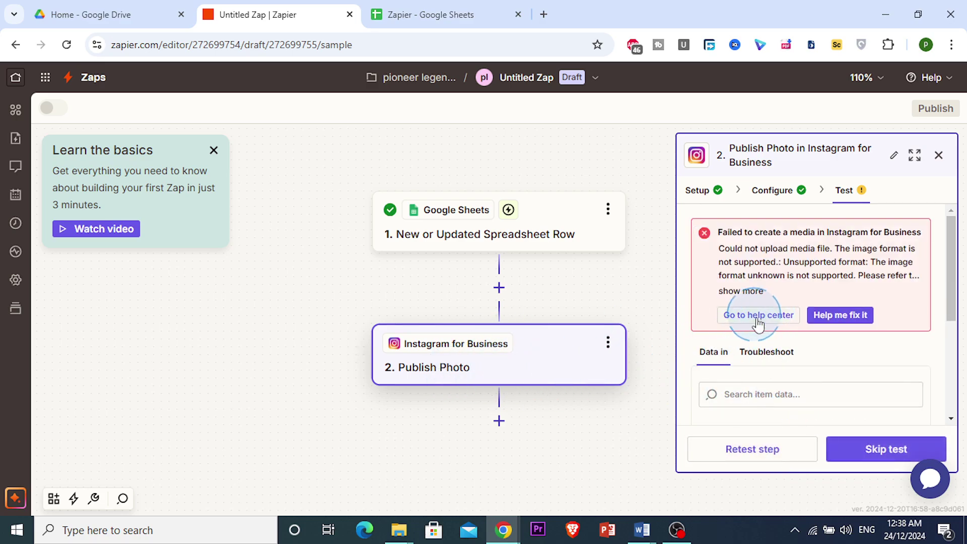
- Examine the error details of the Publish Photo test and request help fixing it
{"action": "left_click_drag", "start_coordinate": [760, 248], "coordinate": [809, 276]}
{"action": "left_click", "coordinate": [791, 264]}
{"action": "left_click", "coordinate": [738, 282]}
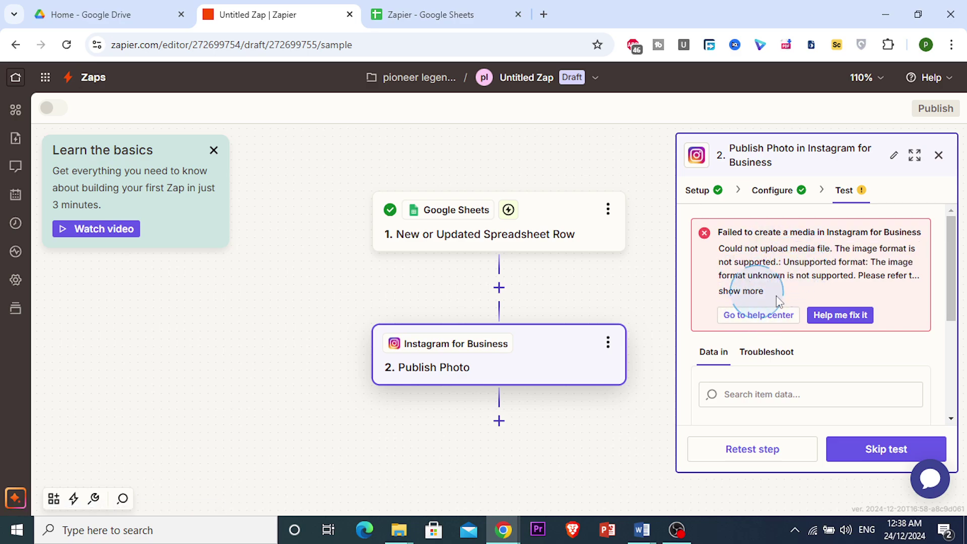
{"action": "left_click", "coordinate": [829, 317]}
- Replace the trigger app Google Sheets with Google Drive and set its trigger event to New File in Folder
{"action": "left_click", "coordinate": [468, 211]}
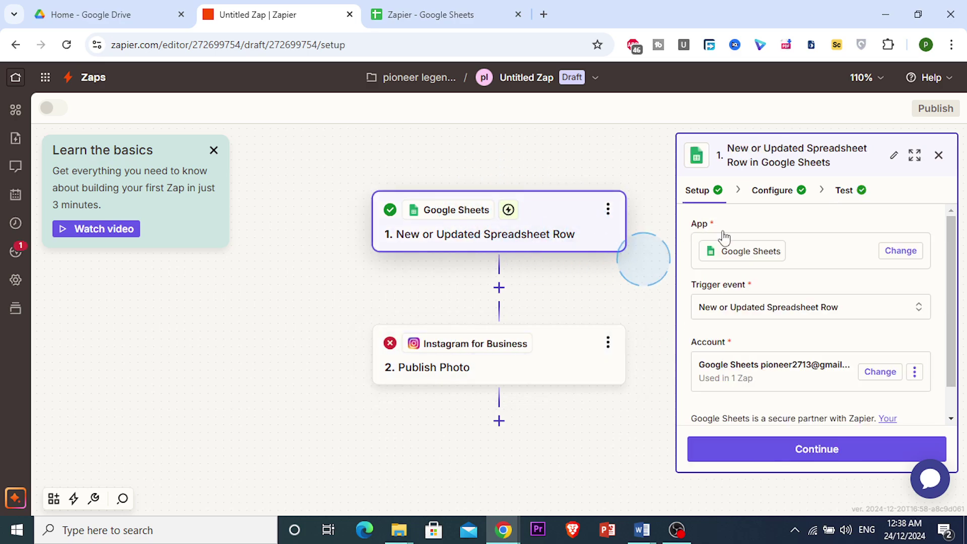
{"action": "left_click", "coordinate": [900, 250]}
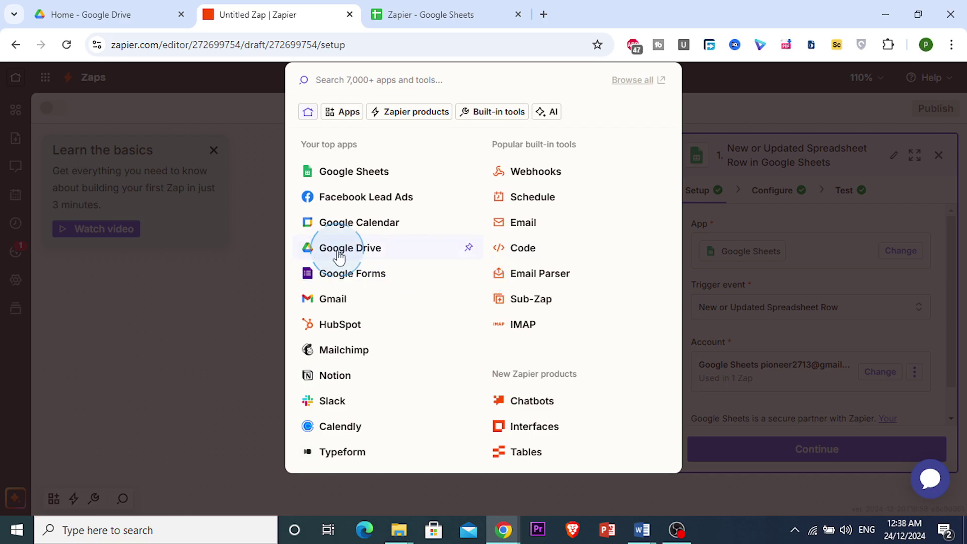
{"action": "left_click", "coordinate": [338, 254]}
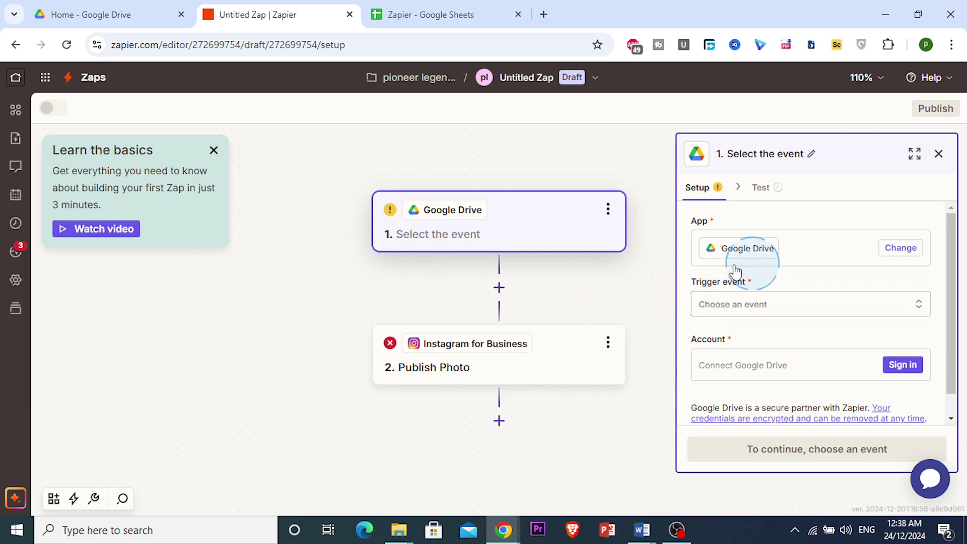
{"action": "left_click", "coordinate": [788, 304]}
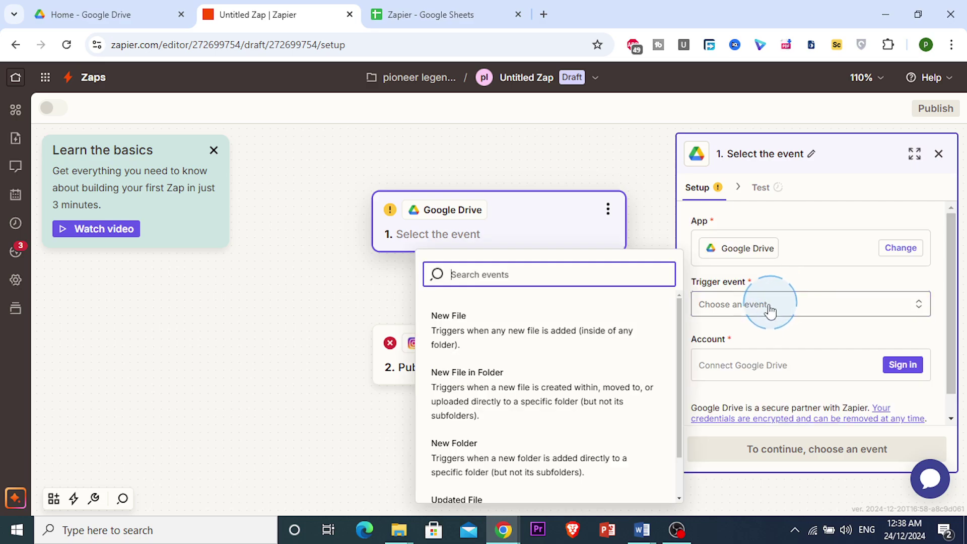
{"action": "left_click", "coordinate": [566, 403]}
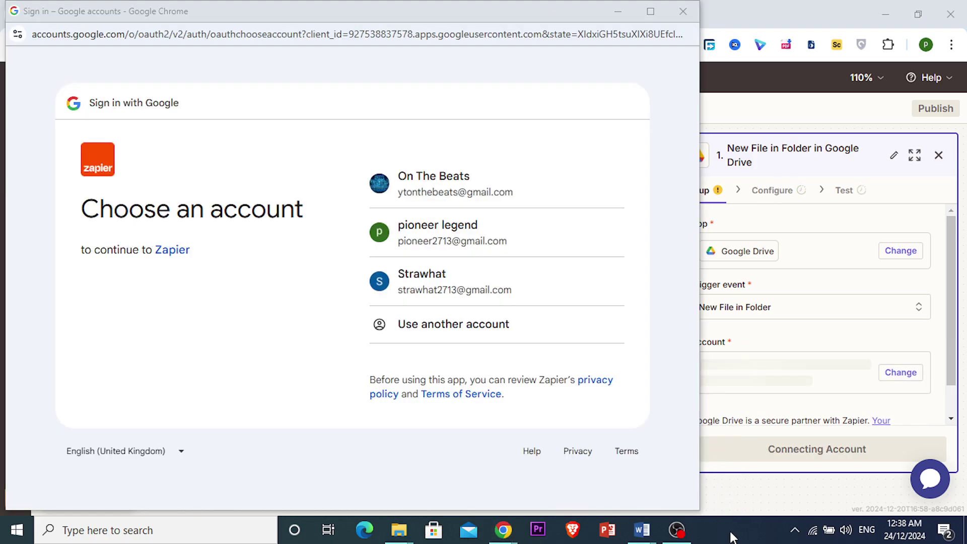
- Connect the Google Drive account to the trigger and allow Zapier to access its files
{"action": "left_click", "coordinate": [869, 365]}
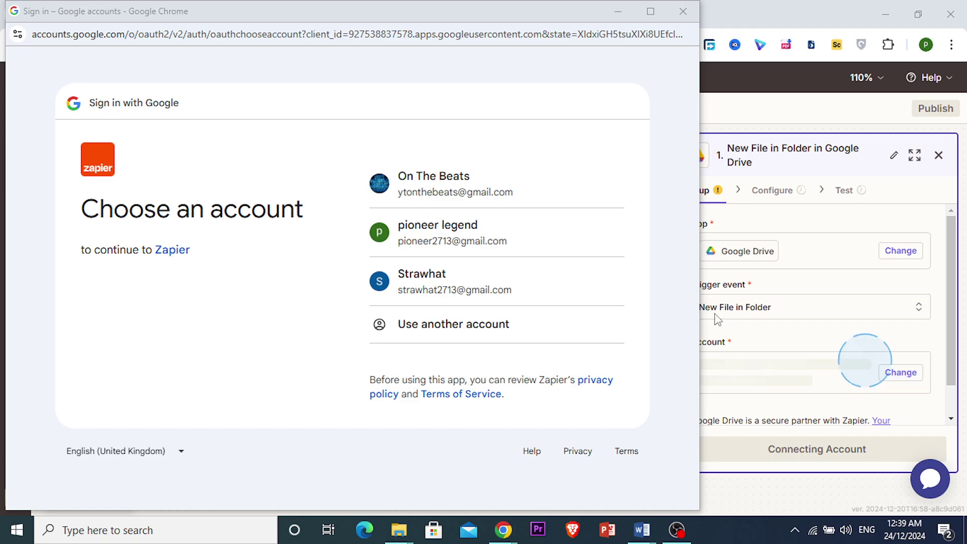
{"action": "left_click", "coordinate": [498, 229]}
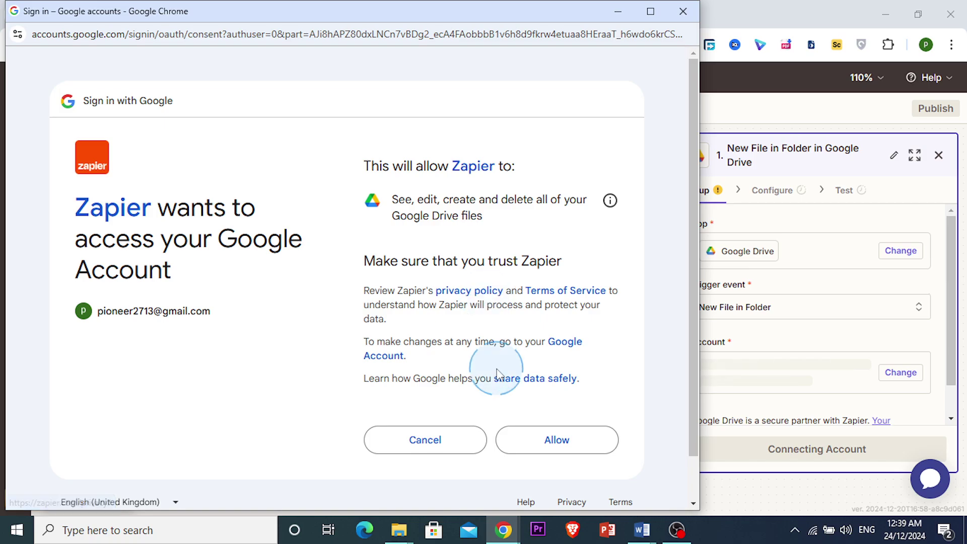
{"action": "left_click", "coordinate": [542, 447]}
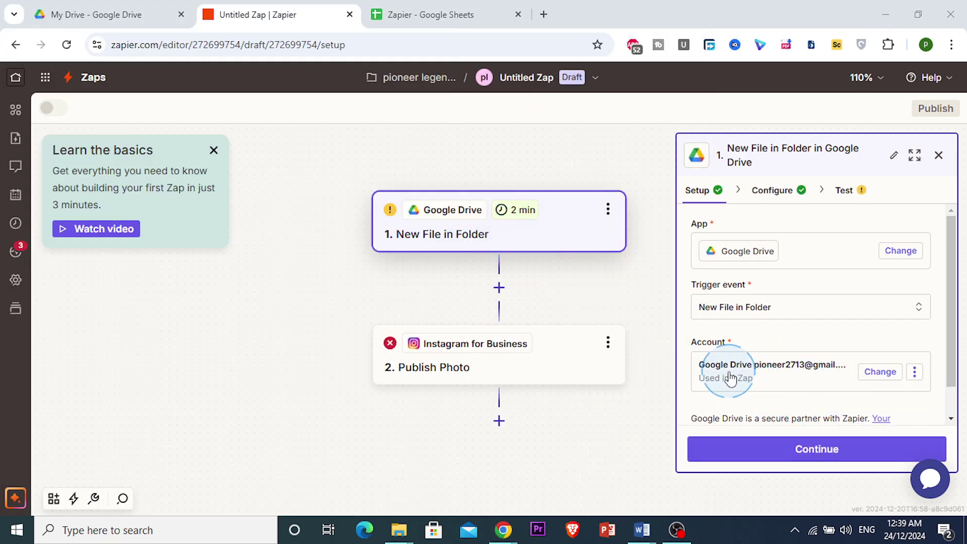
- Configure the trigger with drive My Google Drive and folder Zapier Test, and proceed to the trigger's test stage
{"action": "left_click", "coordinate": [784, 191]}
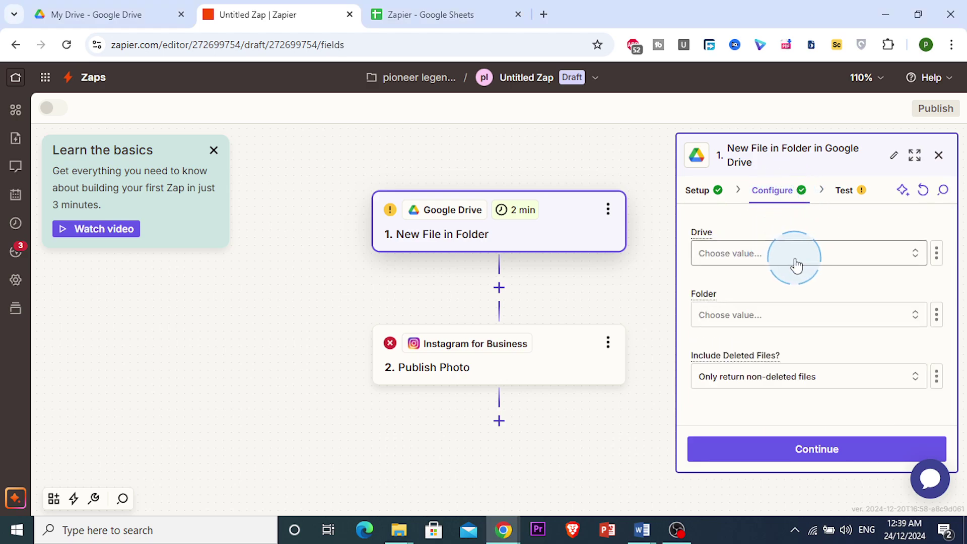
{"action": "left_click", "coordinate": [789, 265]}
{"action": "left_click", "coordinate": [786, 264]}
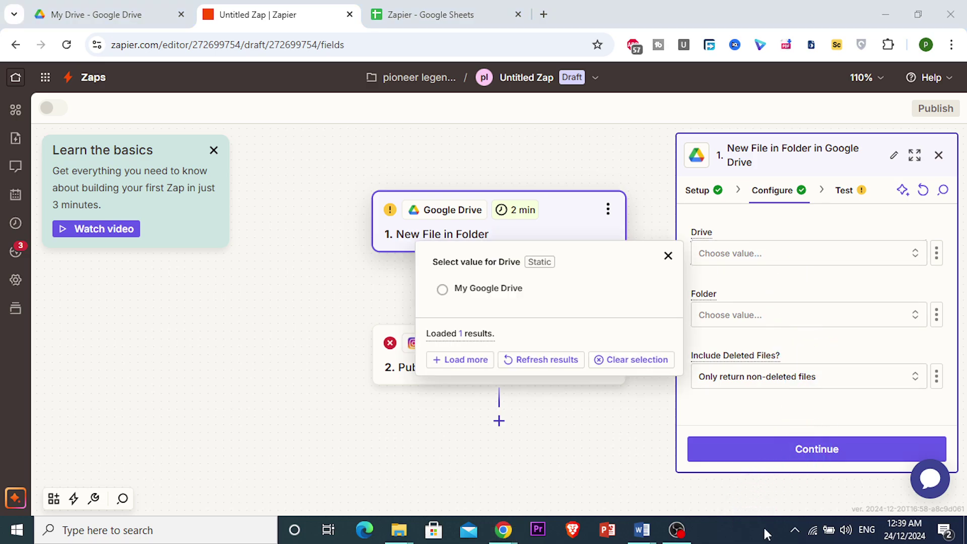
{"action": "left_click", "coordinate": [440, 289]}
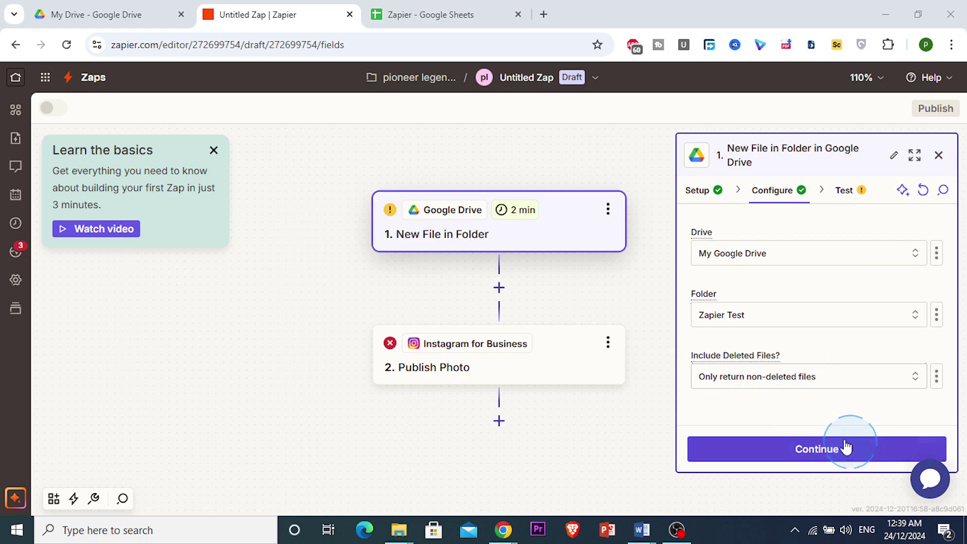
{"action": "left_click", "coordinate": [842, 194]}
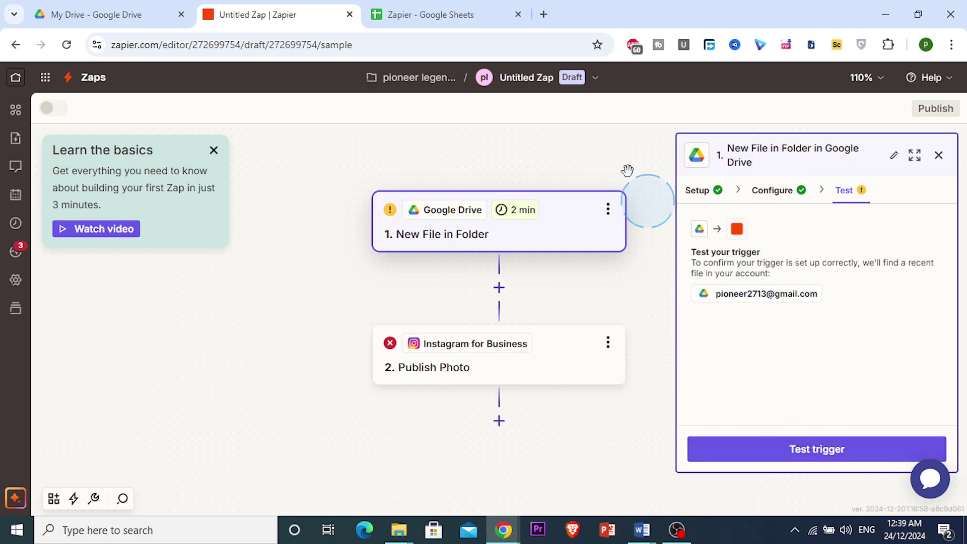
- Switch to Google Drive, open the Zapier Test folder, and upload the apple image from the local Pictures folder into it
{"action": "key", "text": "ctrl+shift+Tab"}
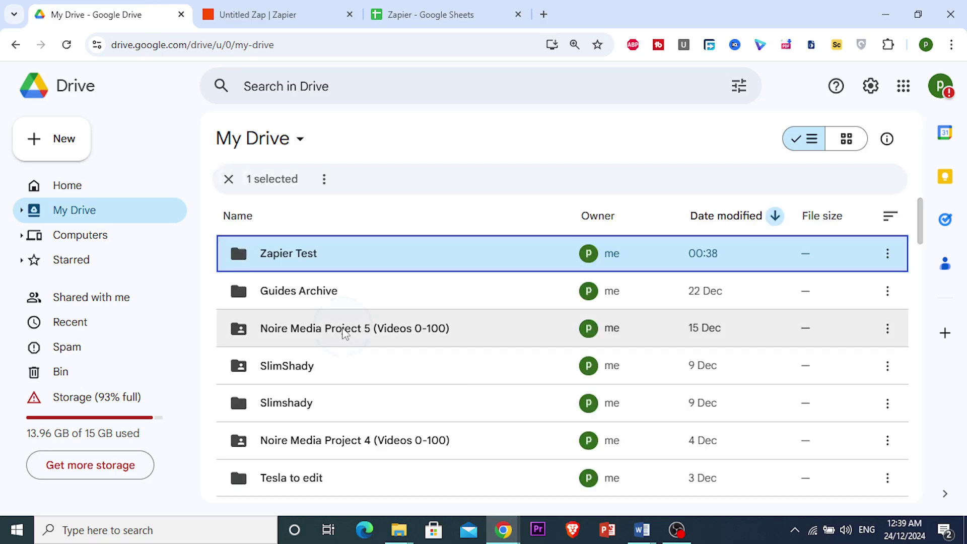
{"action": "left_click", "coordinate": [417, 252]}
{"action": "double_click", "coordinate": [417, 252]}
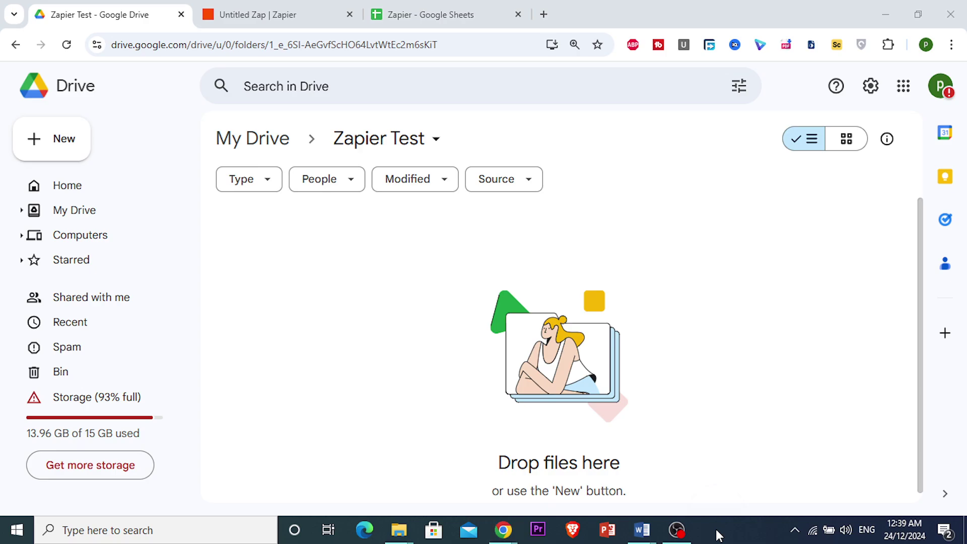
{"action": "key", "text": "alt+Tab"}
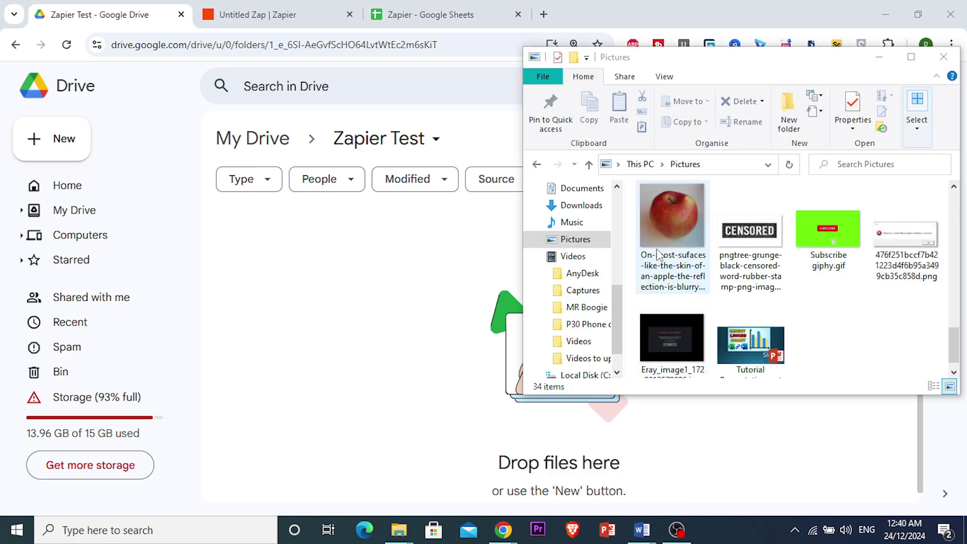
{"action": "left_click", "coordinate": [692, 248]}
{"action": "left_click_drag", "start_coordinate": [670, 238], "coordinate": [310, 255]}
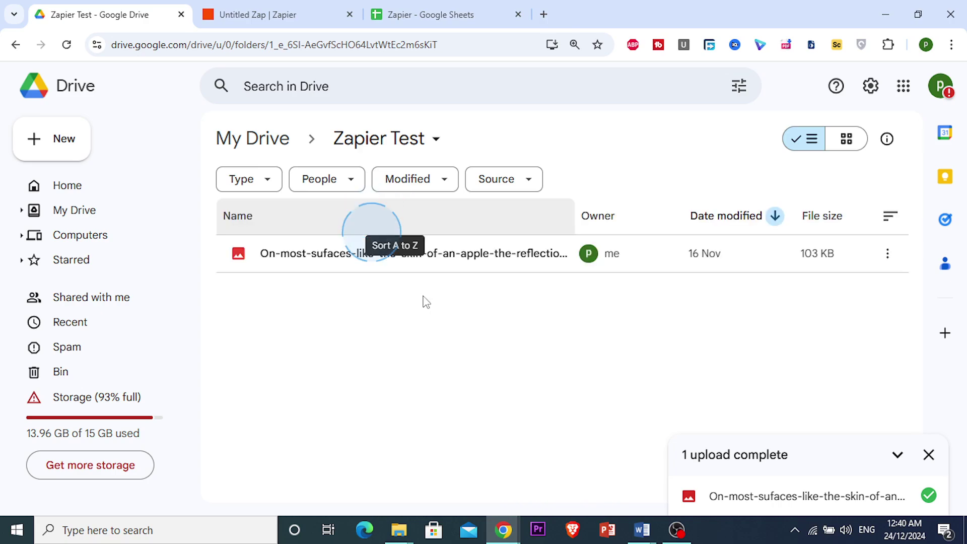
- Switch to Zapier and test the New File in Folder trigger
{"action": "left_click", "coordinate": [269, 10]}
{"action": "left_click", "coordinate": [806, 451]}
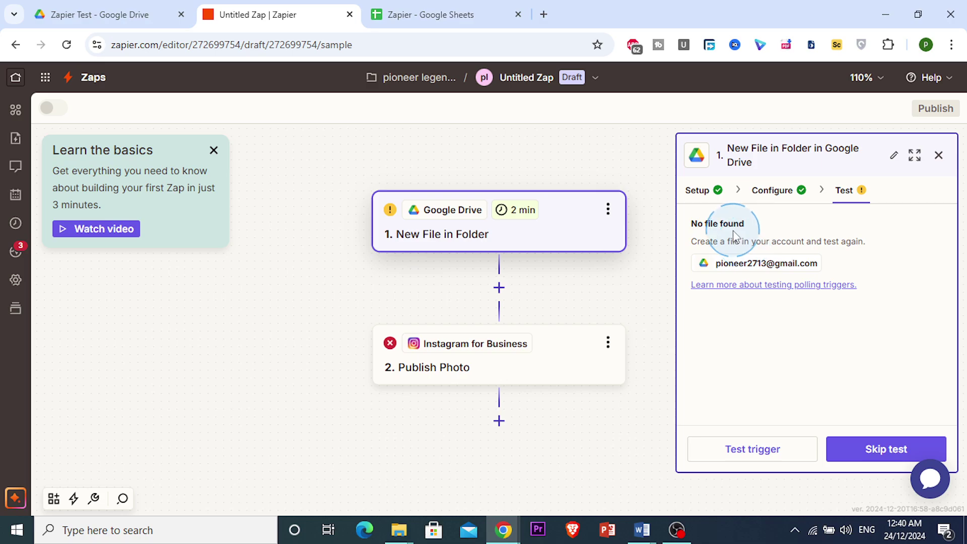
{"action": "left_click_drag", "start_coordinate": [698, 240], "coordinate": [807, 237]}
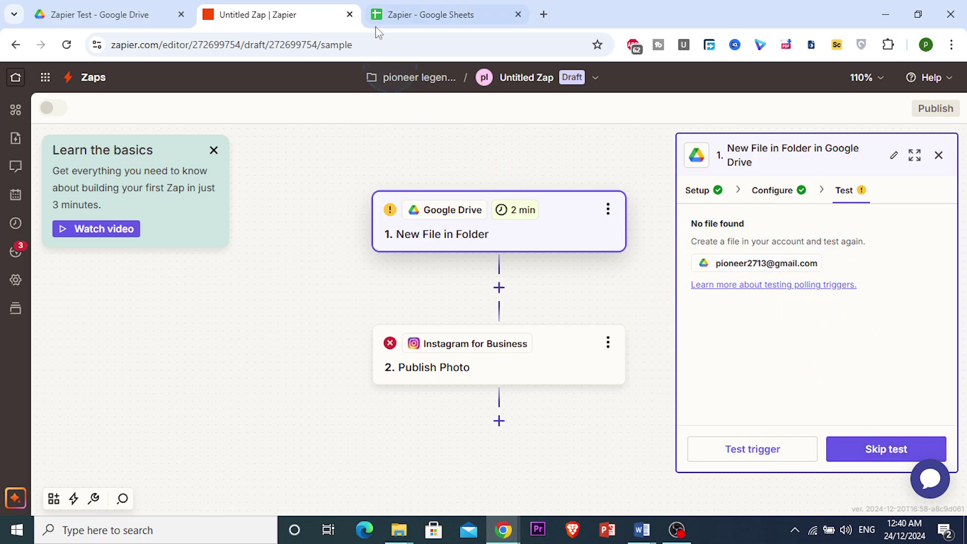
{"action": "left_click", "coordinate": [153, 7]}
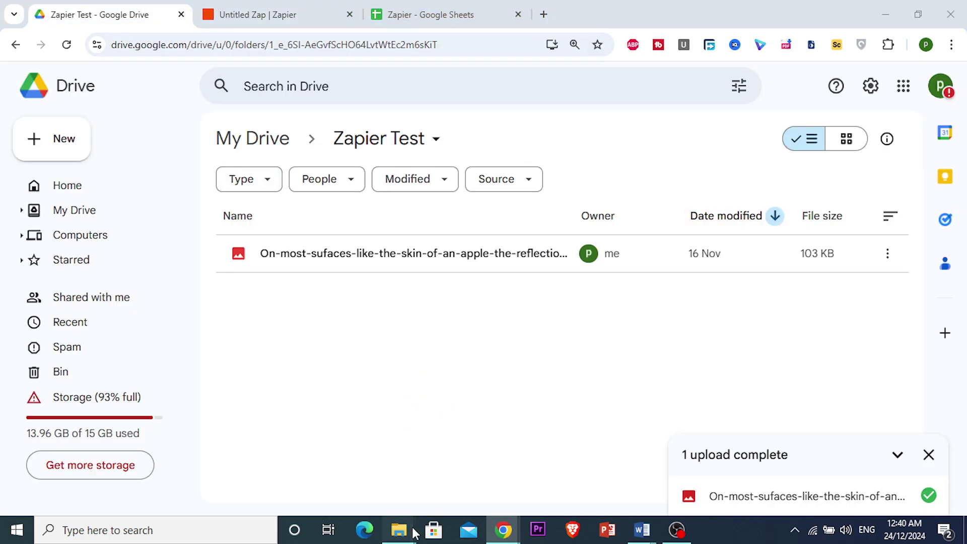
{"action": "mouse_move", "coordinate": [399, 530]}
{"action": "left_click", "coordinate": [488, 483]}
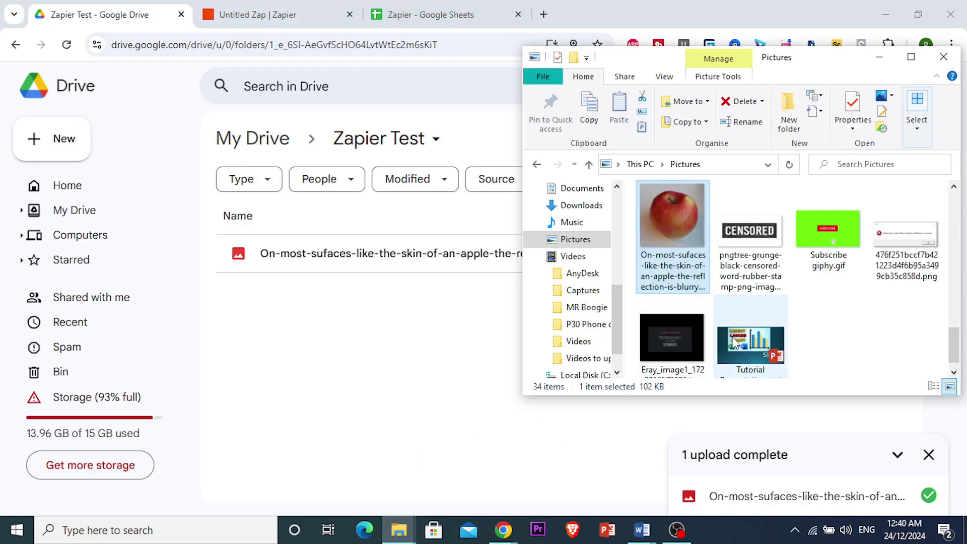
{"action": "left_click", "coordinate": [751, 345]}
{"action": "left_click_drag", "start_coordinate": [750, 335], "coordinate": [347, 321]}
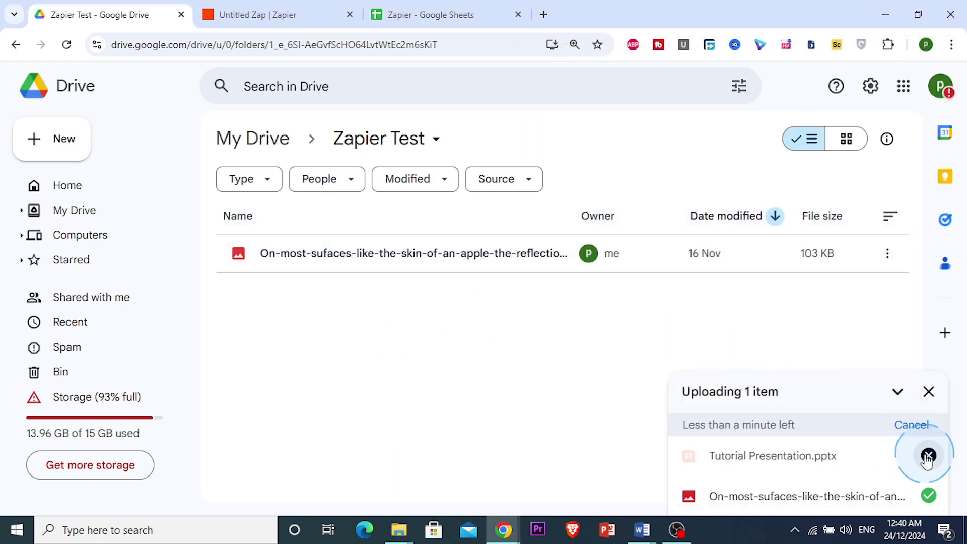
{"action": "left_click", "coordinate": [928, 455]}
- Upload Ford-Motor-Company-Logo.png from the local Pictures folder into the Zapier Test folder in Google Drive
{"action": "mouse_move", "coordinate": [399, 530]}
{"action": "left_click", "coordinate": [464, 498]}
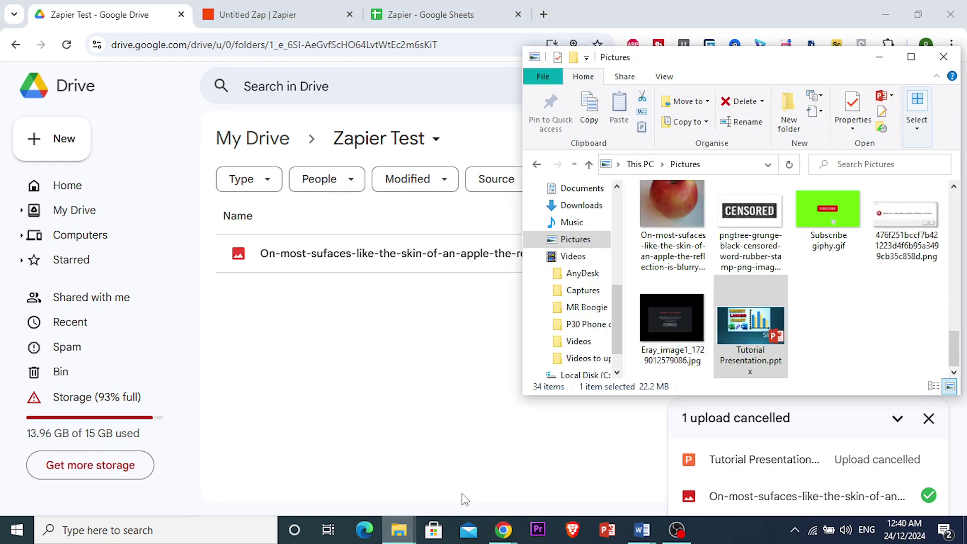
{"action": "scroll", "coordinate": [806, 285], "scroll_direction": "up", "scroll_amount": 3}
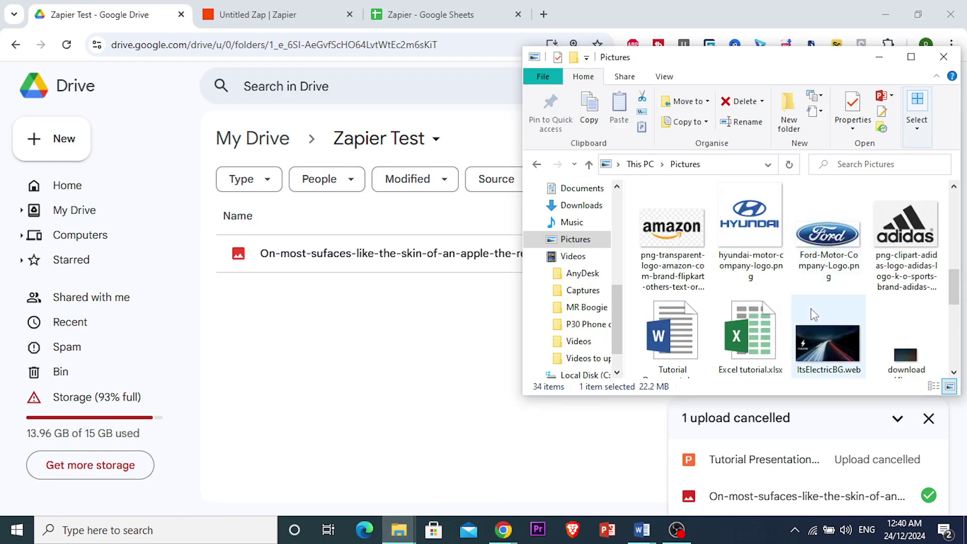
{"action": "left_click", "coordinate": [827, 255]}
{"action": "left_click_drag", "start_coordinate": [827, 253], "coordinate": [540, 336]}
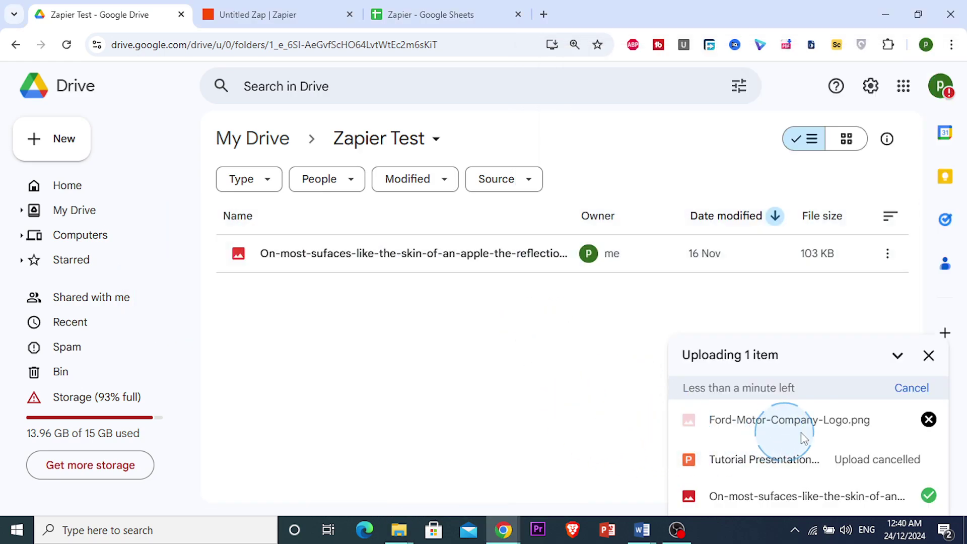
{"action": "mouse_move", "coordinate": [807, 414]}
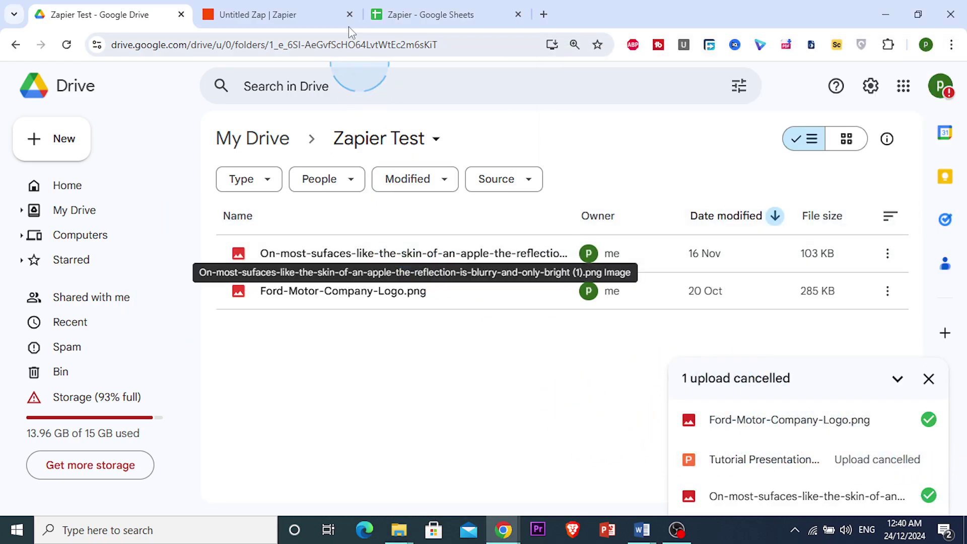
- Return to Zapier, retest the Google Drive trigger, and continue with the File B record
{"action": "left_click", "coordinate": [431, 15]}
{"action": "left_click", "coordinate": [275, 14]}
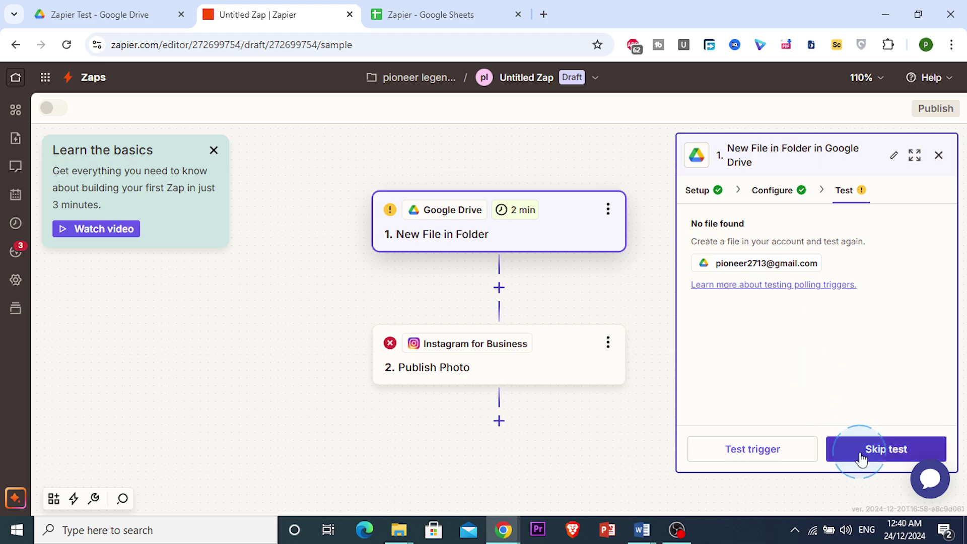
{"action": "left_click", "coordinate": [794, 458]}
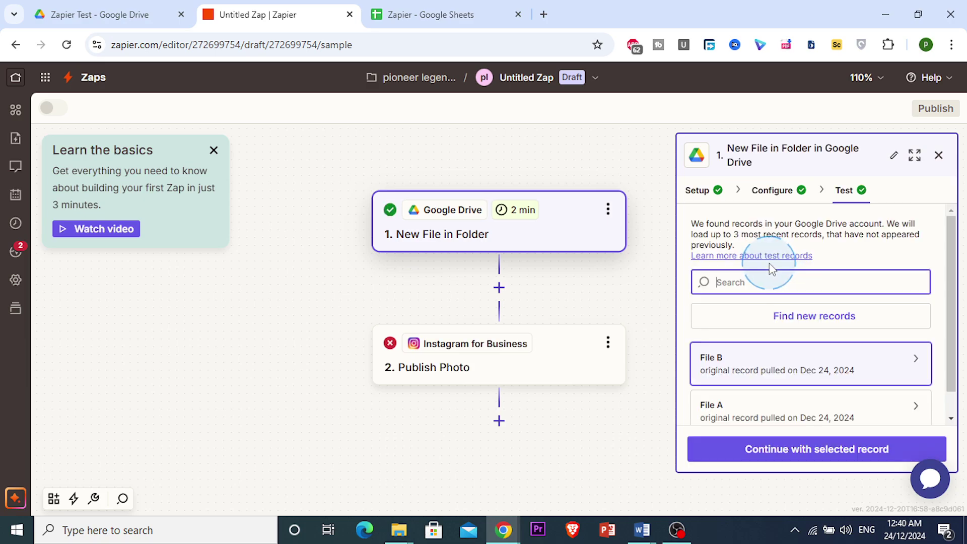
{"action": "scroll", "coordinate": [754, 332], "scroll_direction": "down", "scroll_amount": 1}
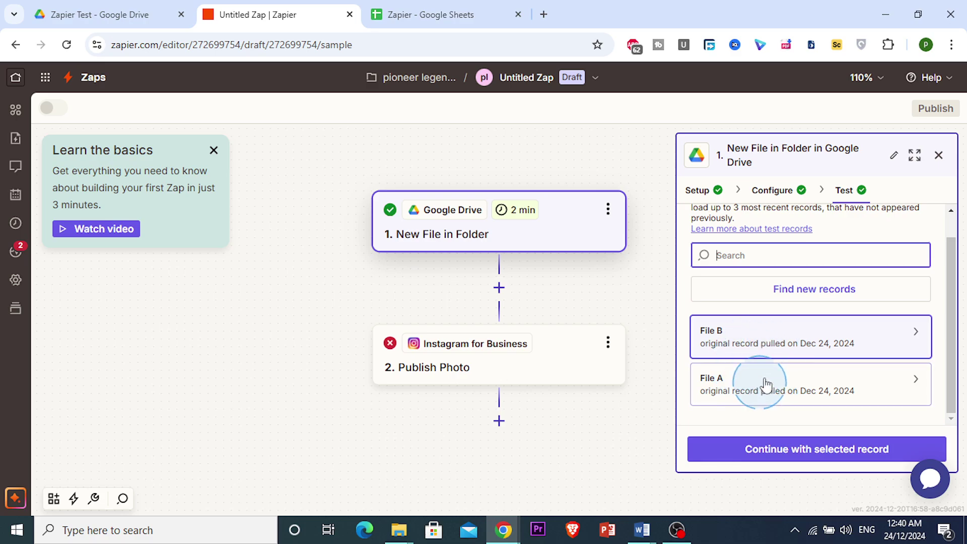
{"action": "left_click", "coordinate": [802, 457]}
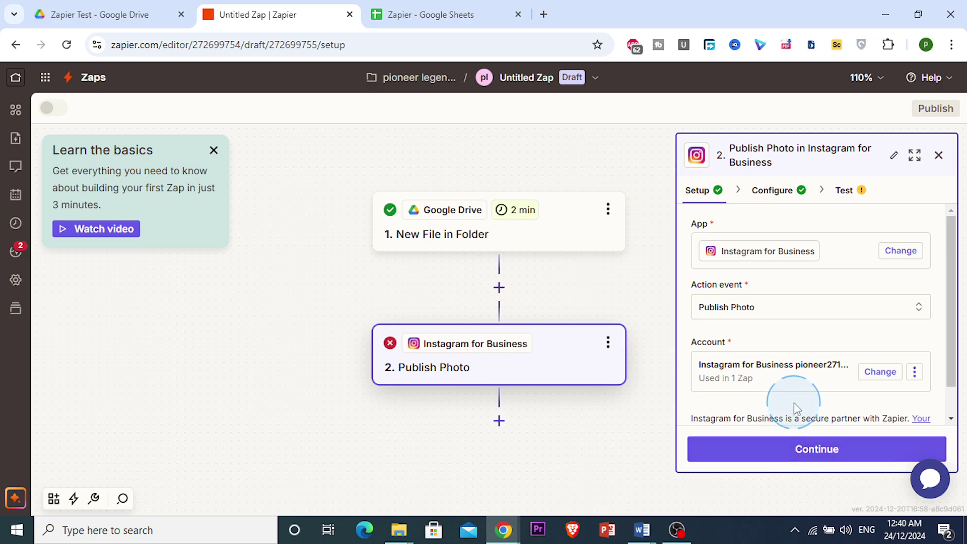
- Open the test stage of the Instagram Publish Photo action and retest the step
{"action": "left_click", "coordinate": [845, 190]}
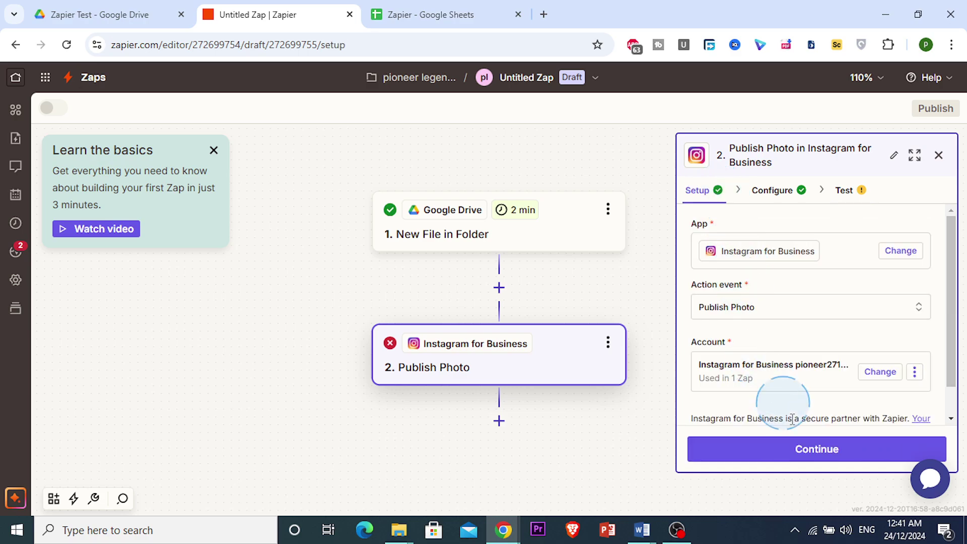
{"action": "left_click", "coordinate": [814, 449]}
{"action": "left_click", "coordinate": [859, 215]}
{"action": "left_click", "coordinate": [843, 191]}
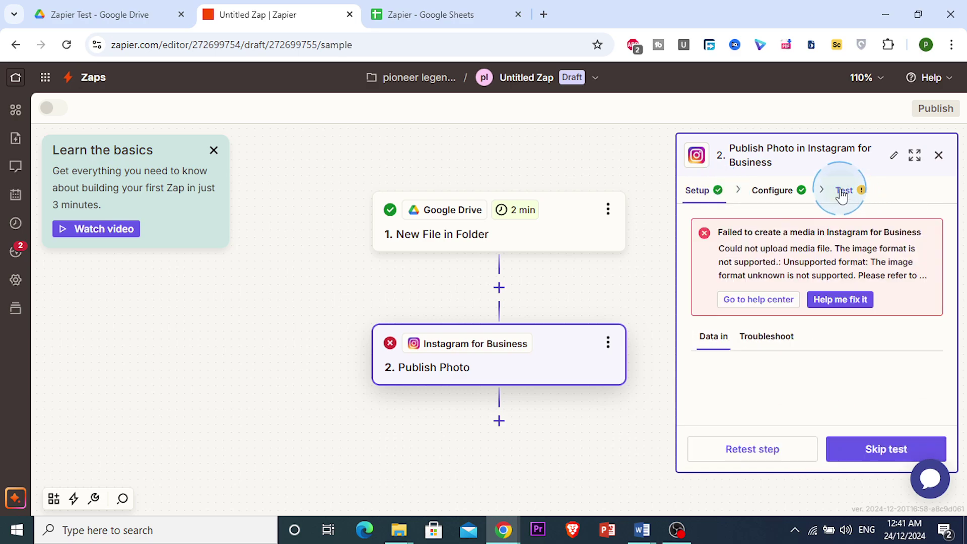
{"action": "left_click", "coordinate": [776, 457]}
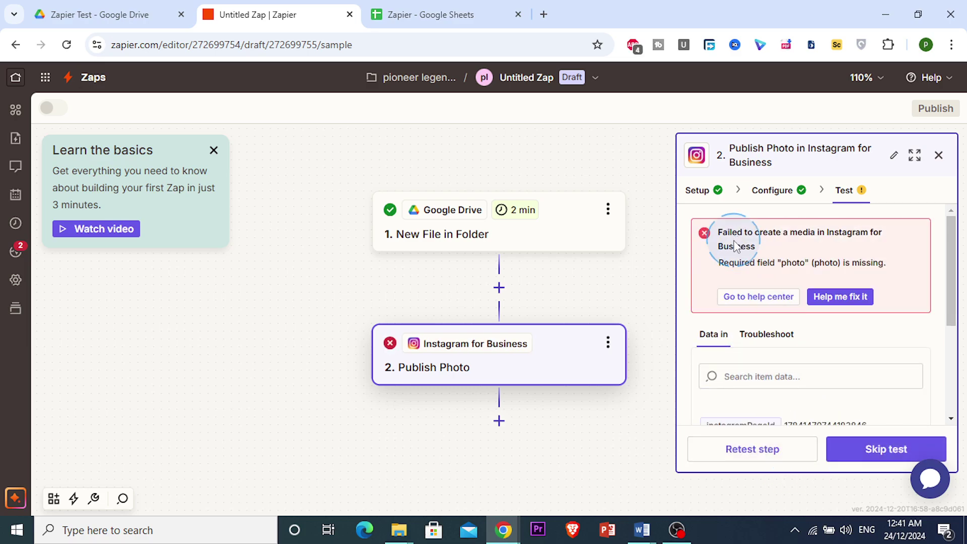
- Open the Publish Photo action's configuration, focus the Photo field holding COL A, and dismiss its file field hint
{"action": "left_click", "coordinate": [773, 204]}
{"action": "left_click", "coordinate": [799, 313]}
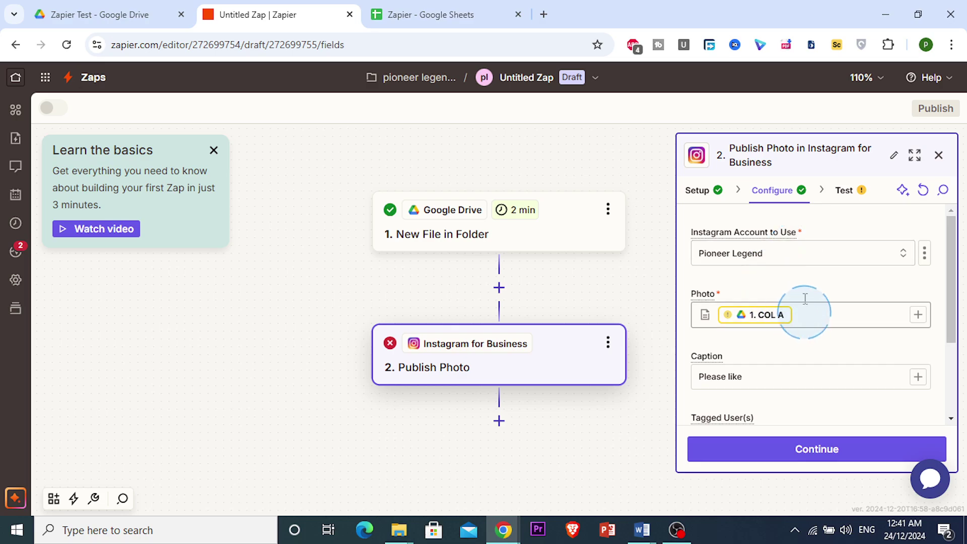
{"action": "left_click", "coordinate": [813, 317]}
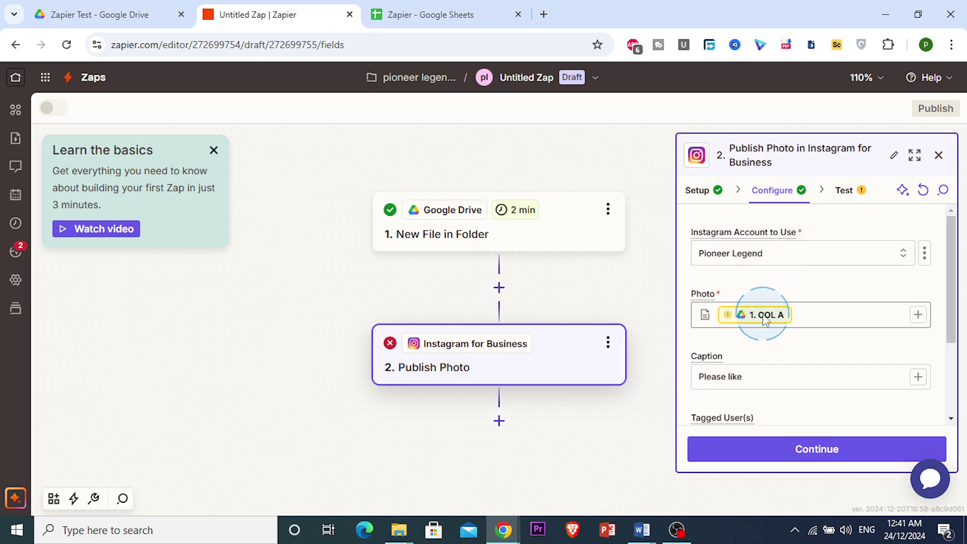
{"action": "left_click", "coordinate": [857, 314]}
{"action": "left_click", "coordinate": [857, 313]}
{"action": "left_click", "coordinate": [715, 314]}
{"action": "left_click", "coordinate": [743, 316]}
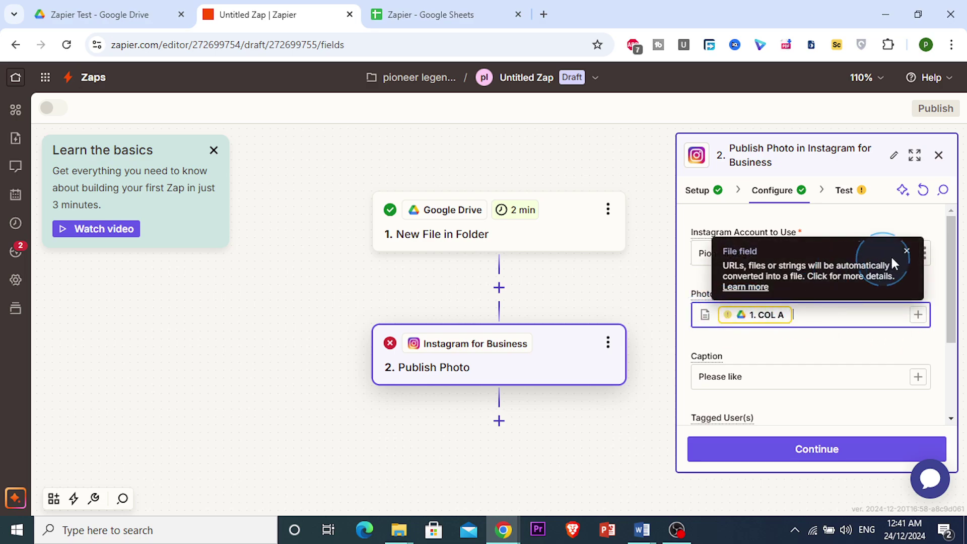
{"action": "left_click", "coordinate": [907, 251]}
{"action": "left_click", "coordinate": [769, 314]}
{"action": "right_click", "coordinate": [757, 315]}
{"action": "left_click", "coordinate": [788, 311]}
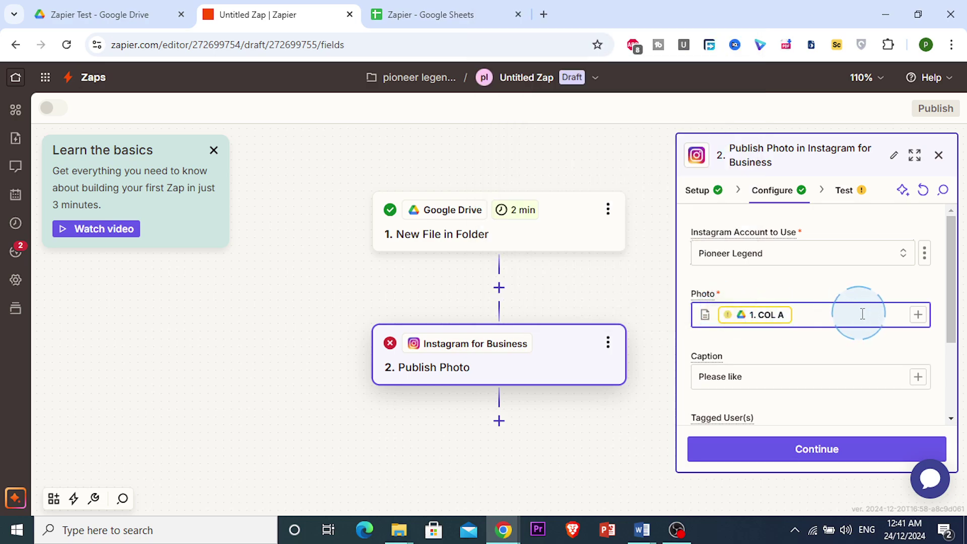
- Replace COL A in the Photo field with the File data from the New File in Folder trigger
{"action": "left_click", "coordinate": [918, 314]}
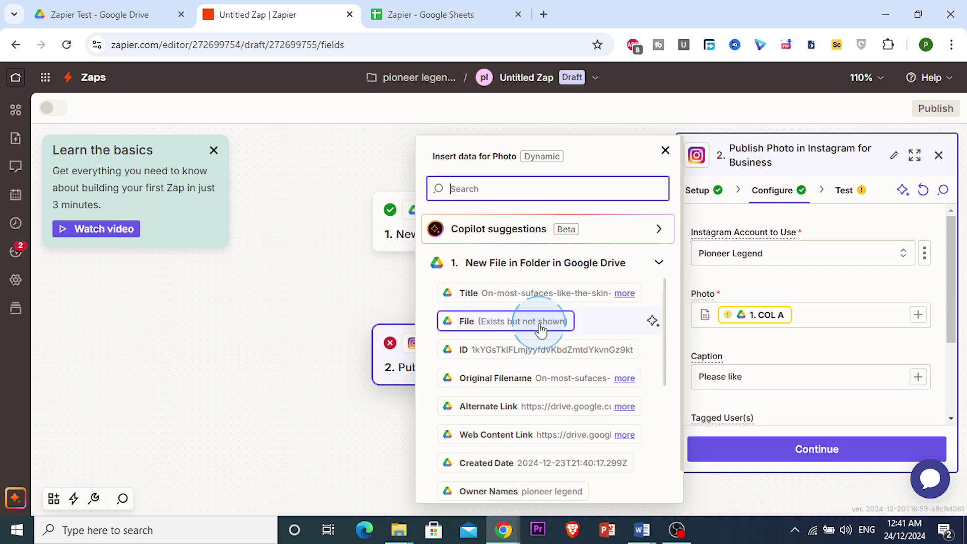
{"action": "scroll", "coordinate": [537, 336], "scroll_direction": "down", "scroll_amount": 1}
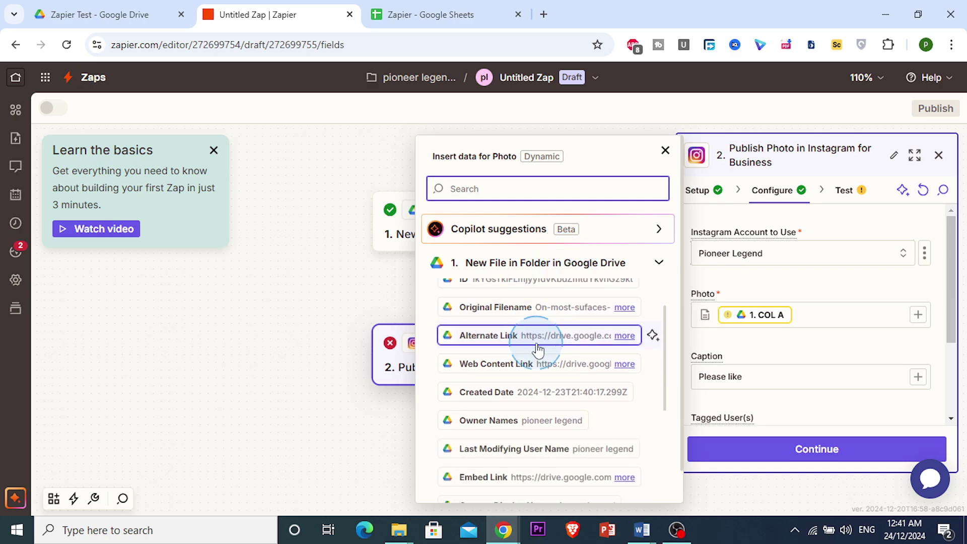
{"action": "scroll", "coordinate": [539, 347], "scroll_direction": "down", "scroll_amount": 1}
{"action": "scroll", "coordinate": [575, 406], "scroll_direction": "down", "scroll_amount": 1}
{"action": "scroll", "coordinate": [576, 433], "scroll_direction": "down", "scroll_amount": 2}
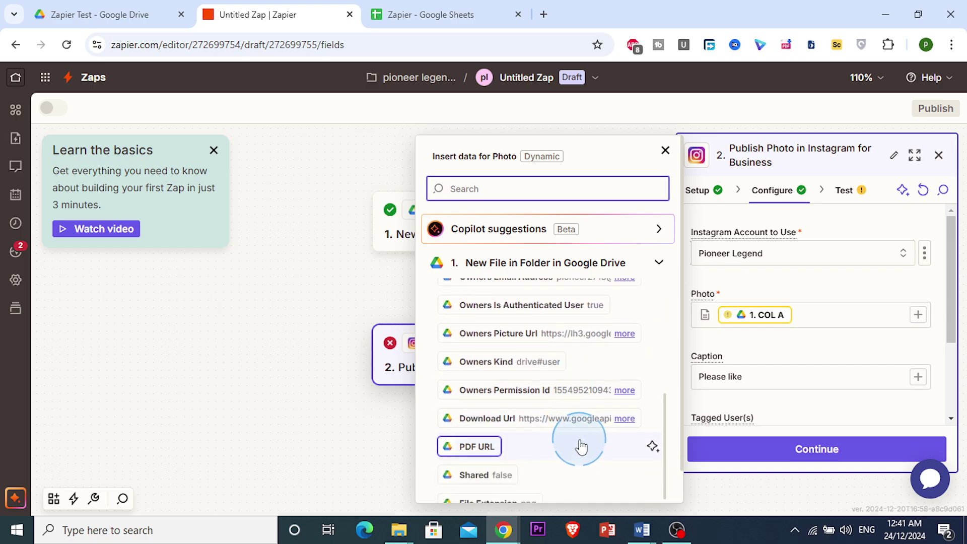
{"action": "scroll", "coordinate": [585, 443], "scroll_direction": "down", "scroll_amount": 2}
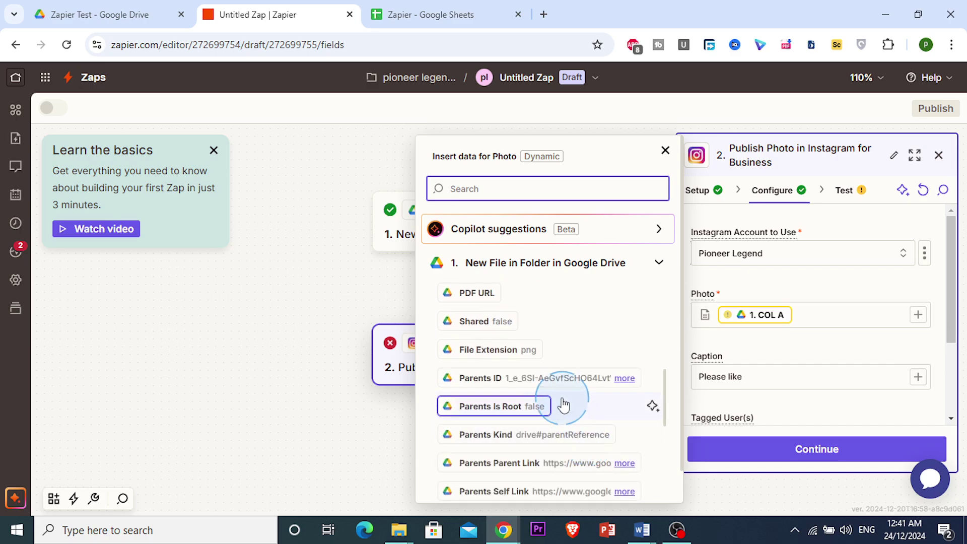
{"action": "scroll", "coordinate": [567, 406], "scroll_direction": "up", "scroll_amount": 7}
{"action": "scroll", "coordinate": [567, 403], "scroll_direction": "down", "scroll_amount": 3}
{"action": "scroll", "coordinate": [572, 407], "scroll_direction": "up", "scroll_amount": 1}
{"action": "scroll", "coordinate": [572, 407], "scroll_direction": "up", "scroll_amount": 2}
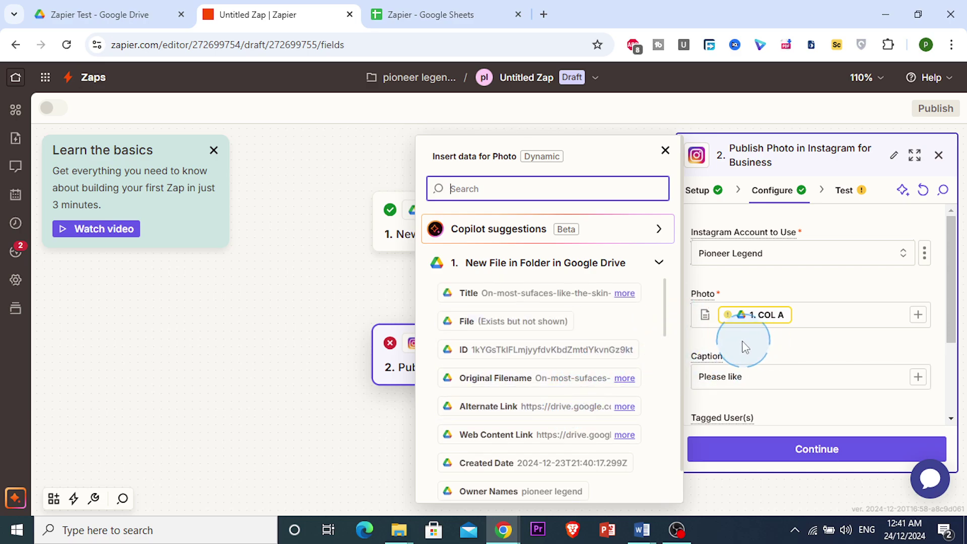
{"action": "left_click", "coordinate": [514, 321]}
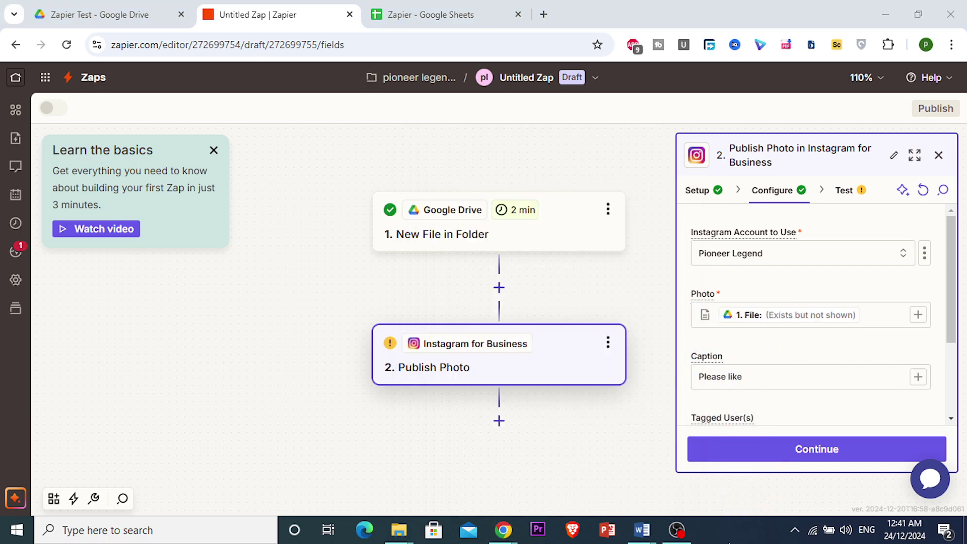
{"action": "left_click", "coordinate": [790, 315]}
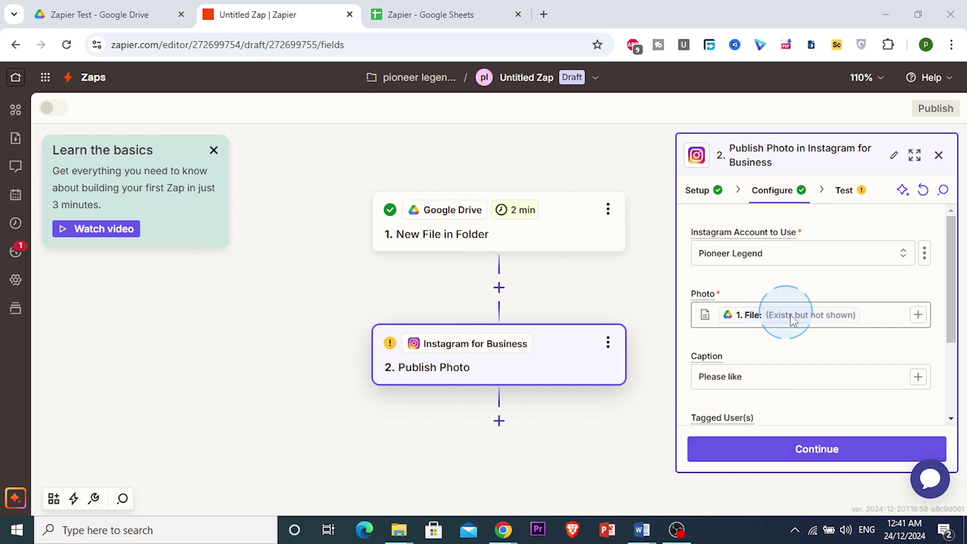
{"action": "left_click", "coordinate": [907, 316]}
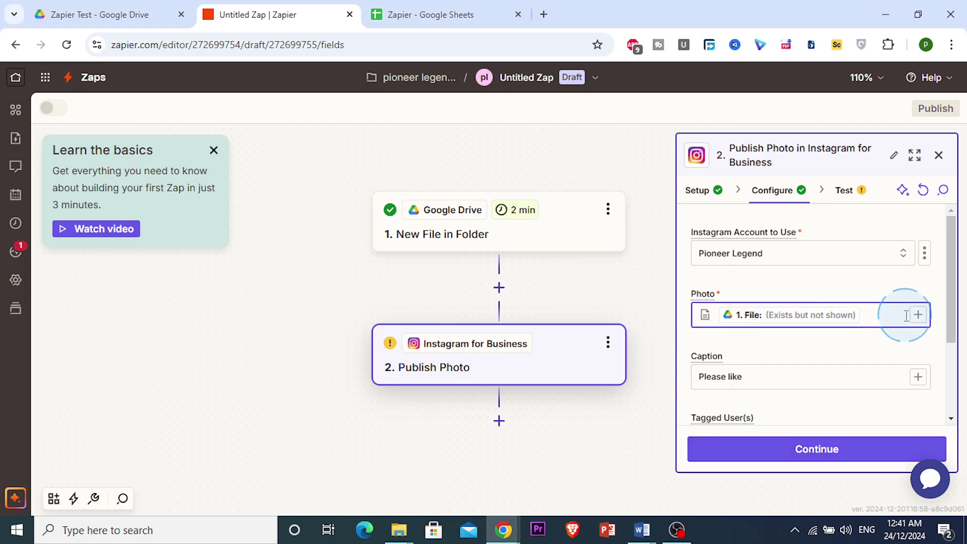
- Examine the photo and caption data to be sent in the test stage of the Publish Photo action
{"action": "left_click", "coordinate": [845, 190]}
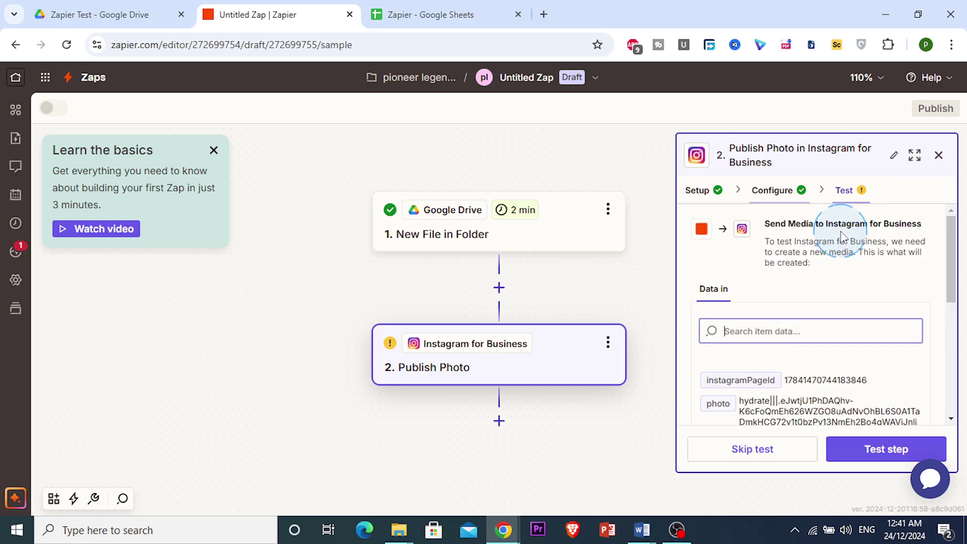
{"action": "left_click", "coordinate": [788, 317]}
{"action": "left_click", "coordinate": [858, 201]}
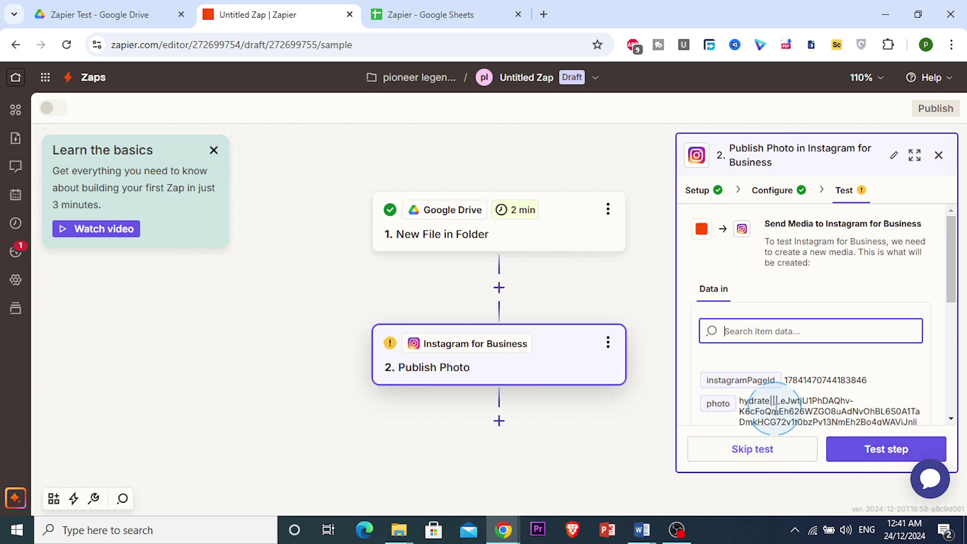
{"action": "scroll", "coordinate": [750, 338], "scroll_direction": "down", "scroll_amount": 3}
{"action": "left_click_drag", "start_coordinate": [742, 264], "coordinate": [786, 332]}
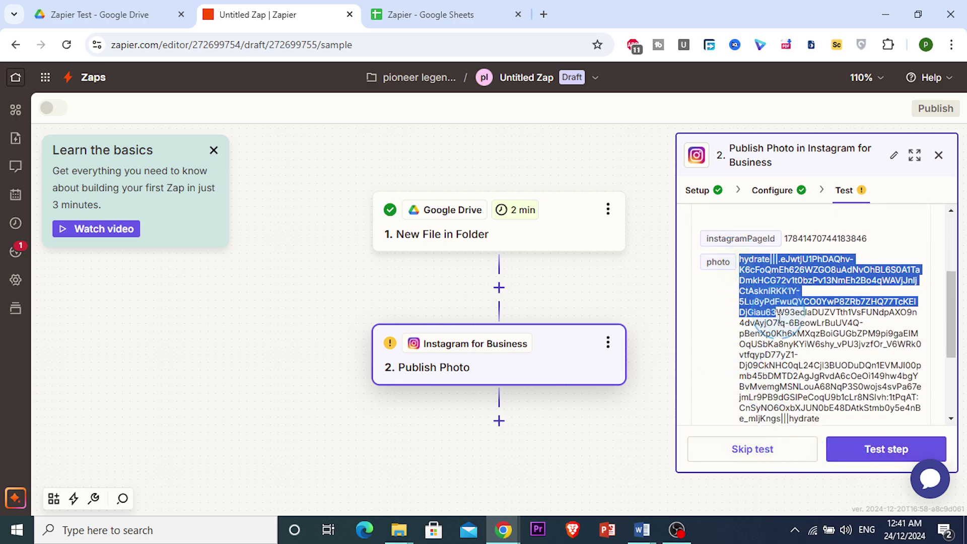
{"action": "scroll", "coordinate": [785, 333], "scroll_direction": "down", "scroll_amount": 3}
{"action": "left_click", "coordinate": [784, 355]}
{"action": "scroll", "coordinate": [754, 323], "scroll_direction": "up", "scroll_amount": 3}
{"action": "scroll", "coordinate": [749, 322], "scroll_direction": "down", "scroll_amount": 3}
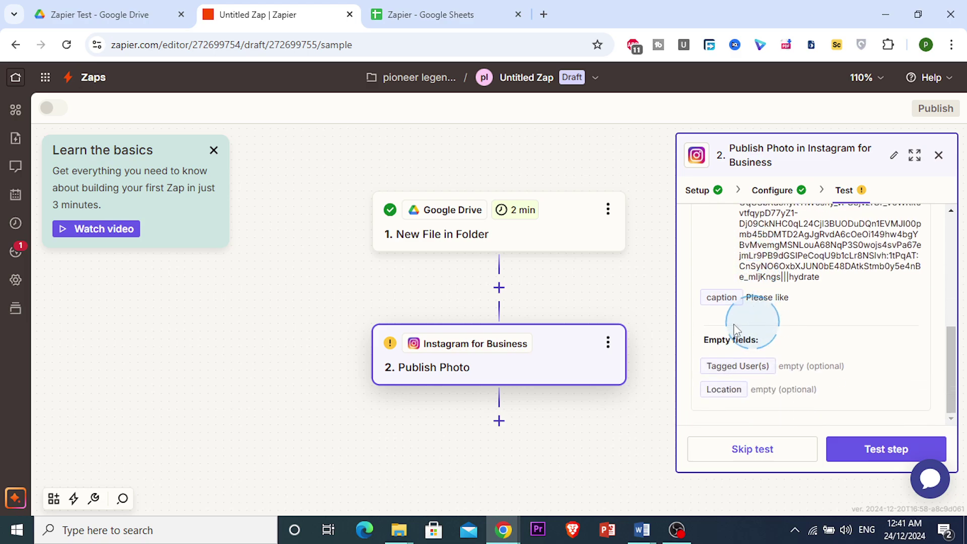
{"action": "scroll", "coordinate": [730, 328], "scroll_direction": "up", "scroll_amount": 5}
{"action": "scroll", "coordinate": [751, 360], "scroll_direction": "down", "scroll_amount": 3}
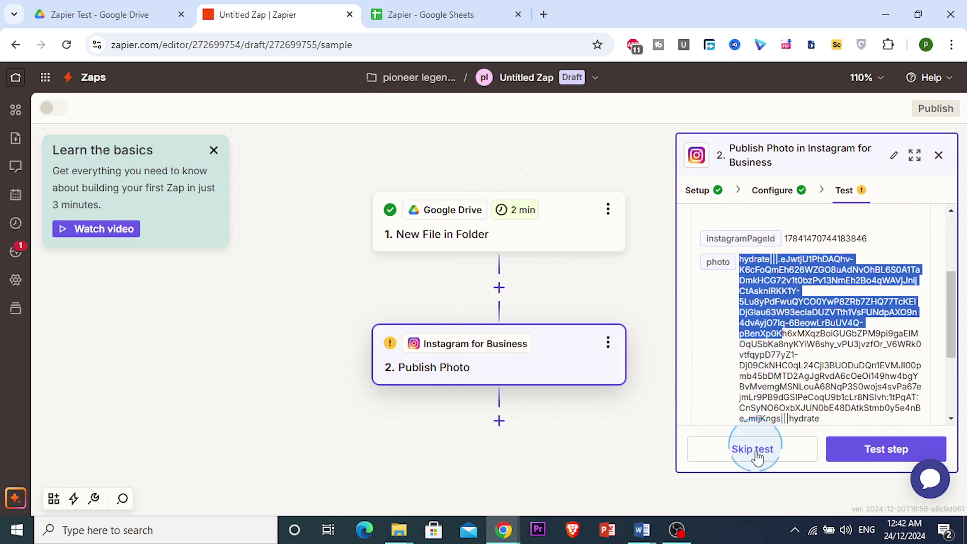
- Skip the Publish Photo test and publish the Zap, closing the success dialog
{"action": "left_click", "coordinate": [760, 448]}
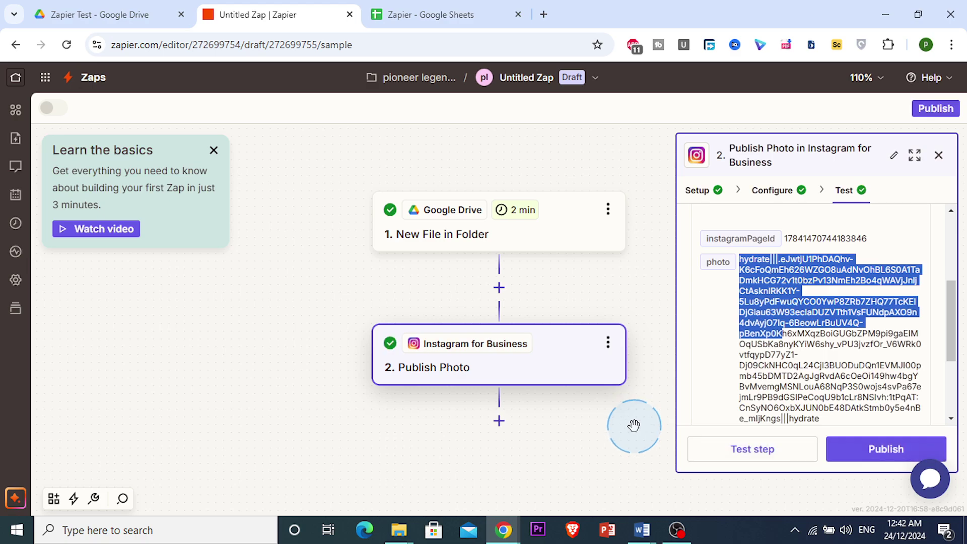
{"action": "left_click", "coordinate": [893, 464]}
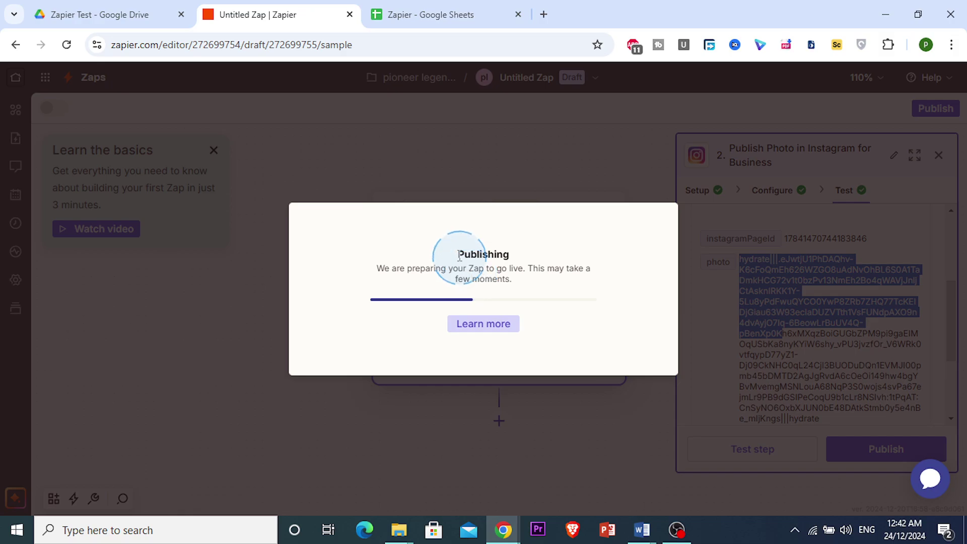
{"action": "left_click_drag", "start_coordinate": [459, 257], "coordinate": [530, 283]}
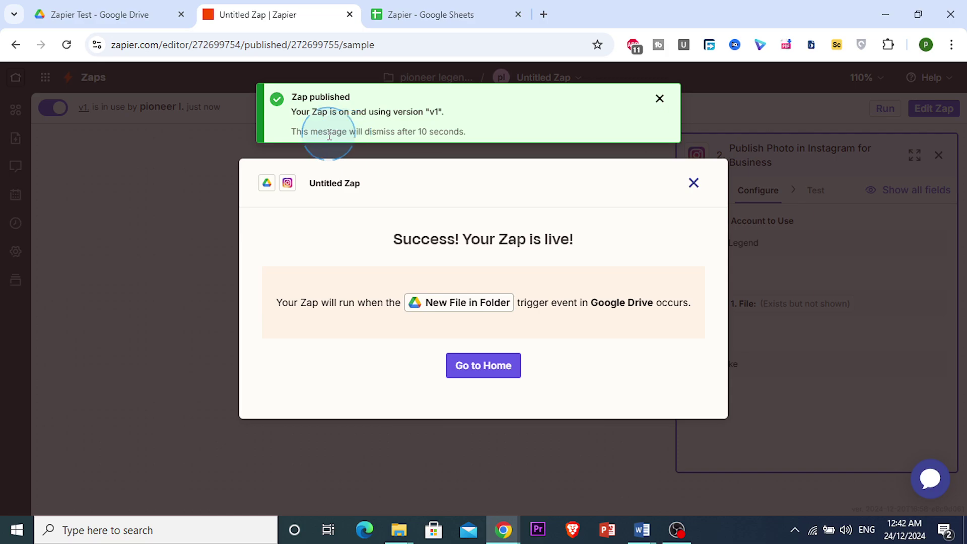
{"action": "left_click_drag", "start_coordinate": [295, 114], "coordinate": [443, 108]}
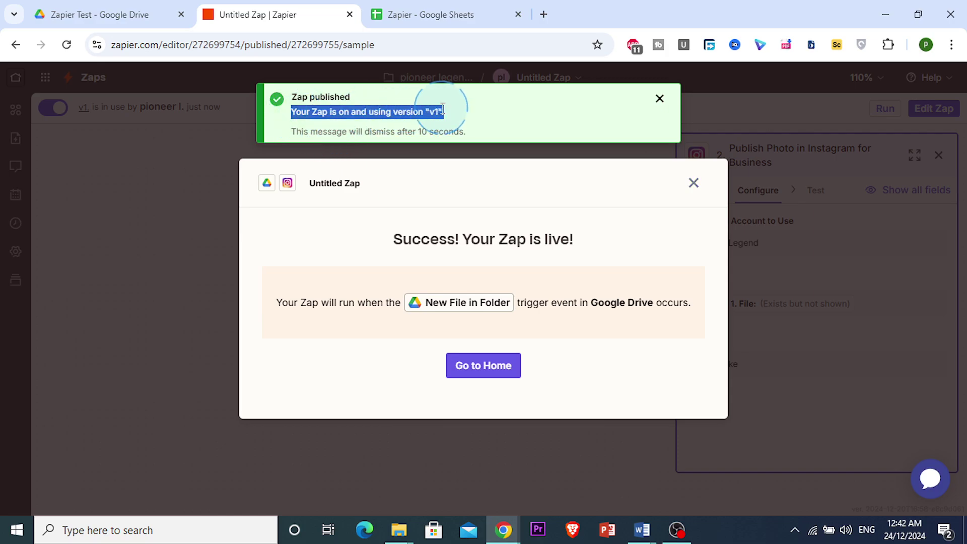
{"action": "left_click", "coordinate": [693, 183]}
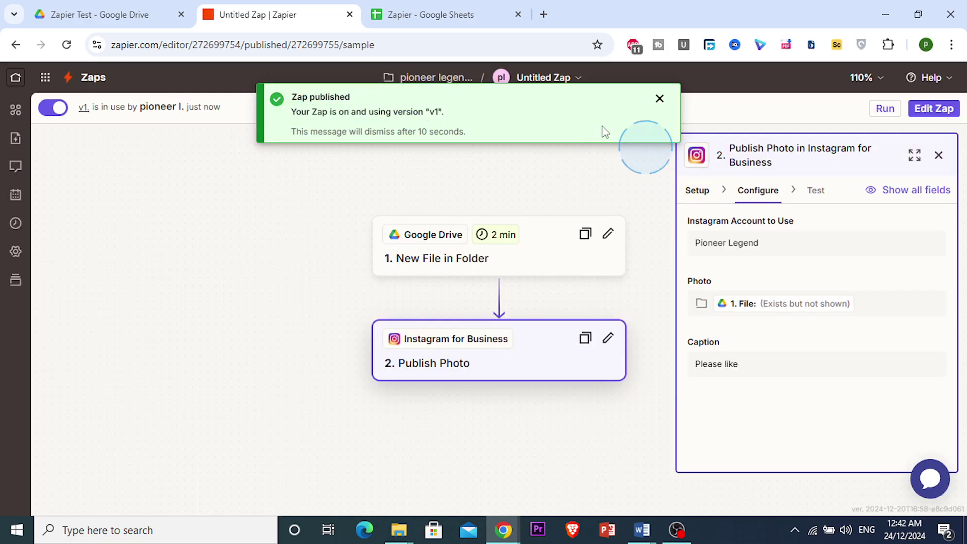